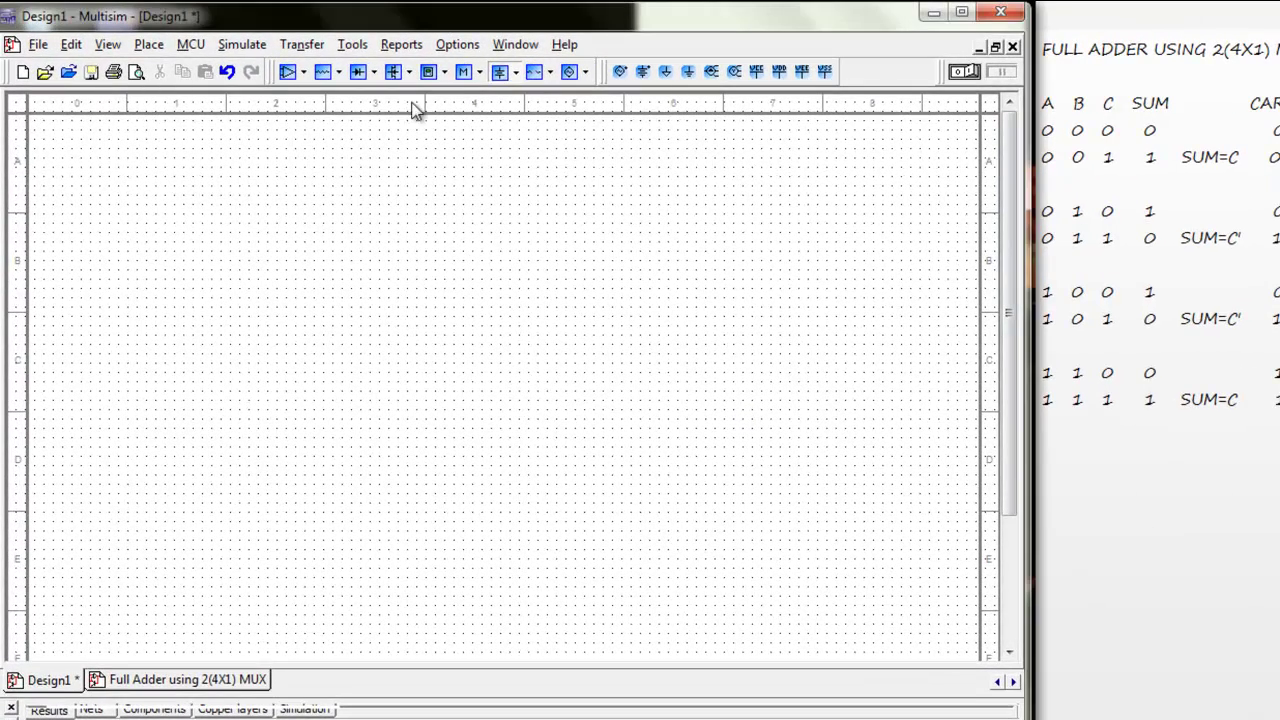
- Search the library for 74ls153d and place the dual 4-to-1 multiplexer U1 on the schematic
left_click(158, 45)
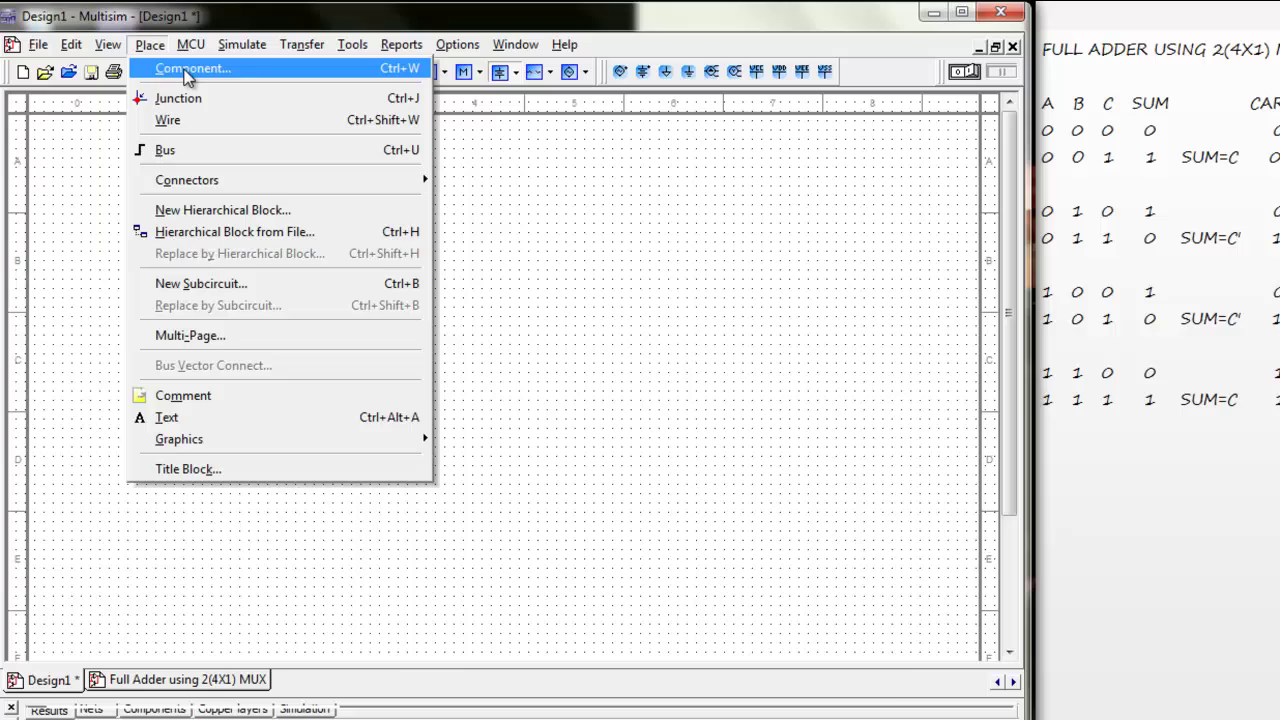
left_click(185, 70)
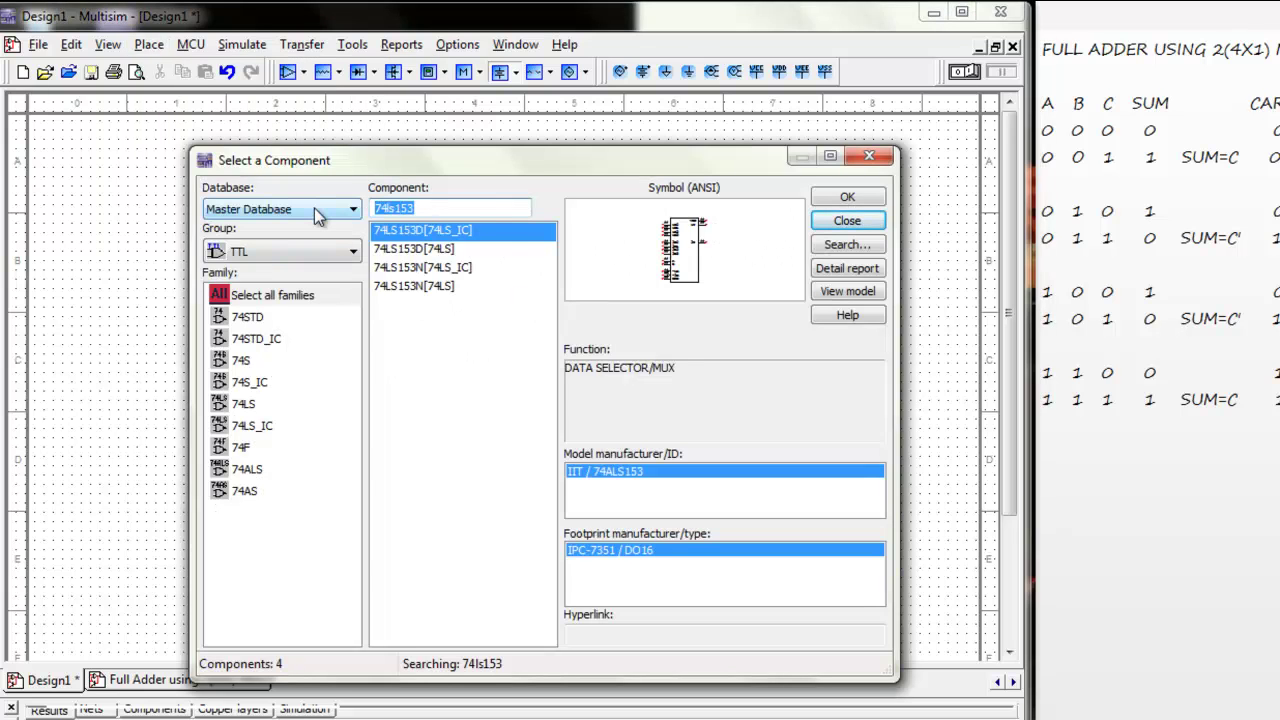
type("74l")
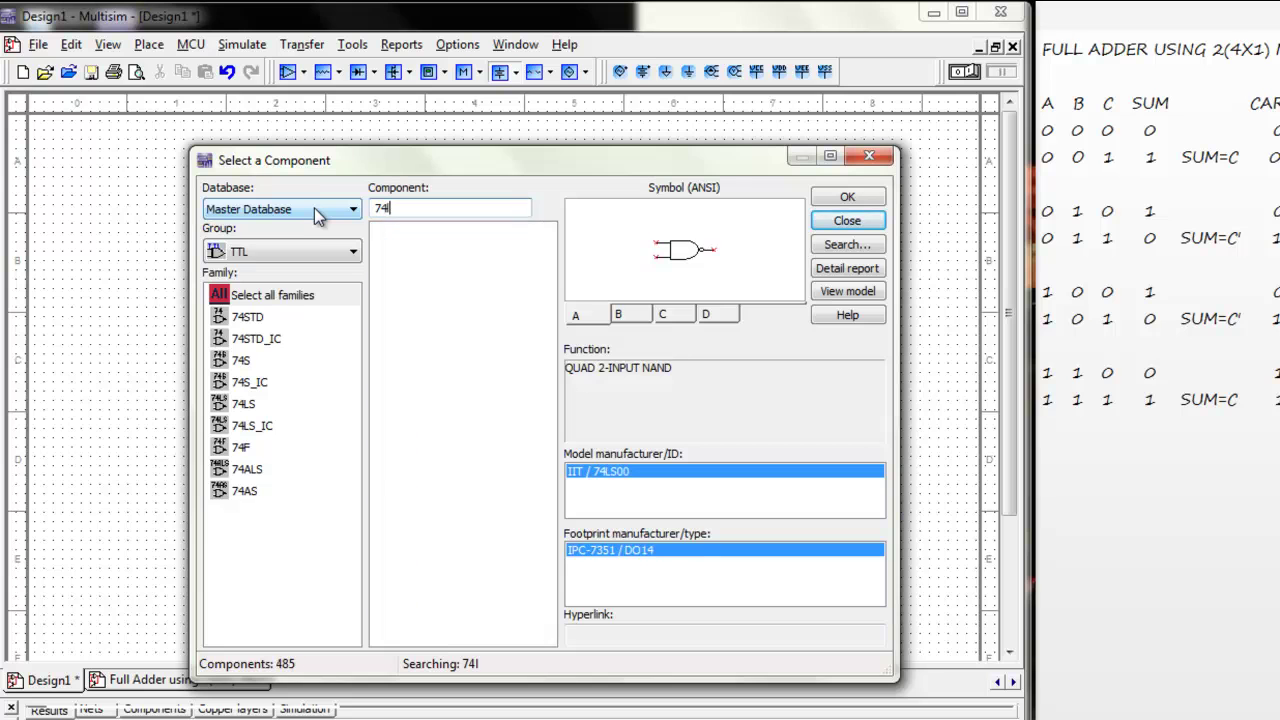
type("s15")
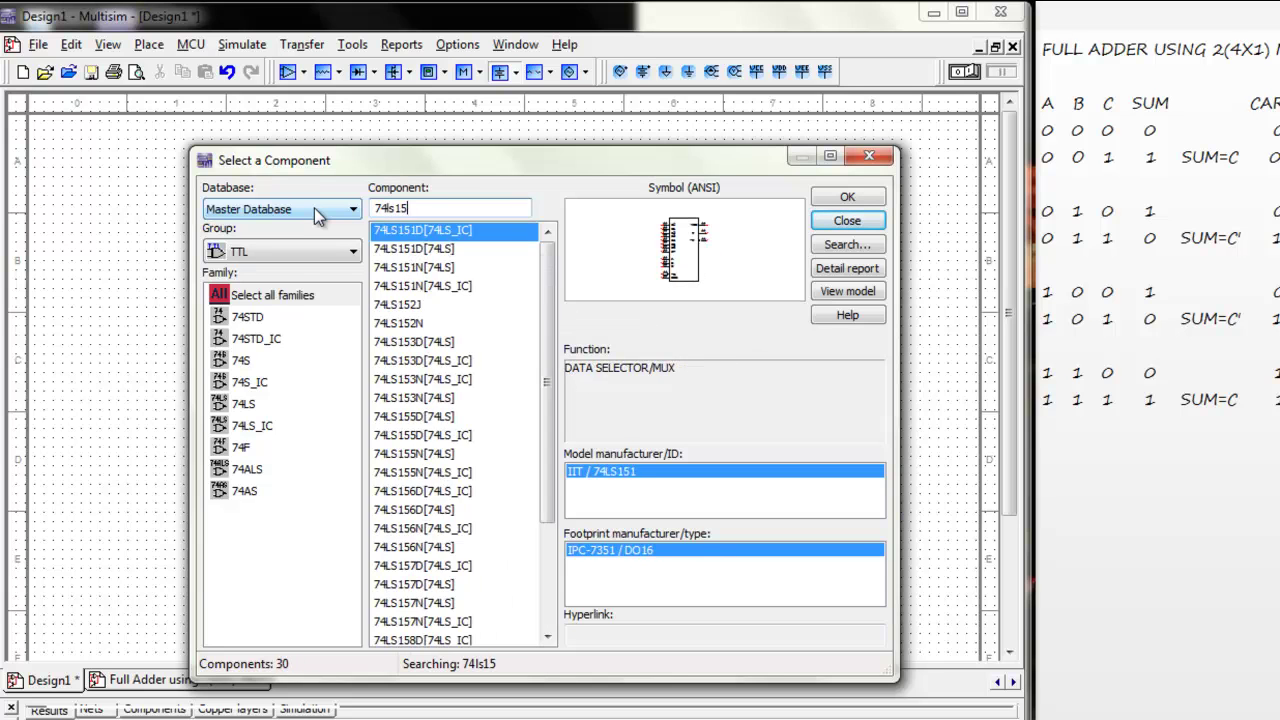
type("3d")
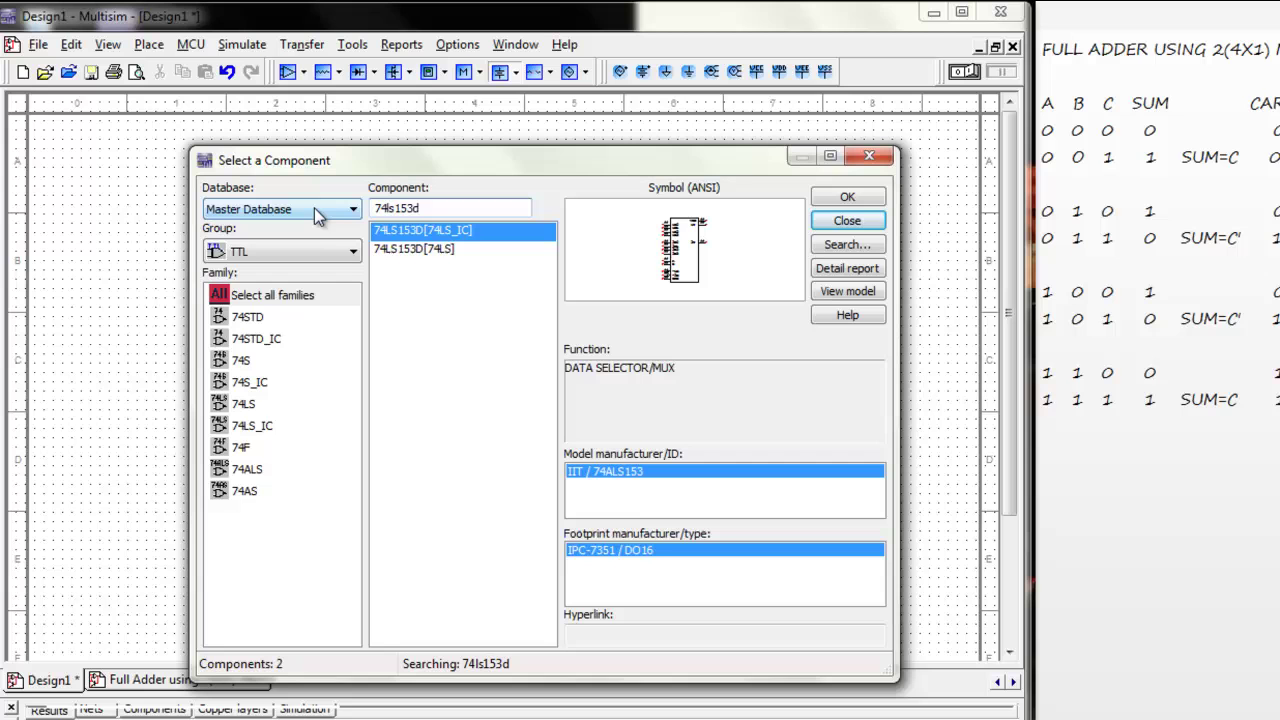
left_click(846, 198)
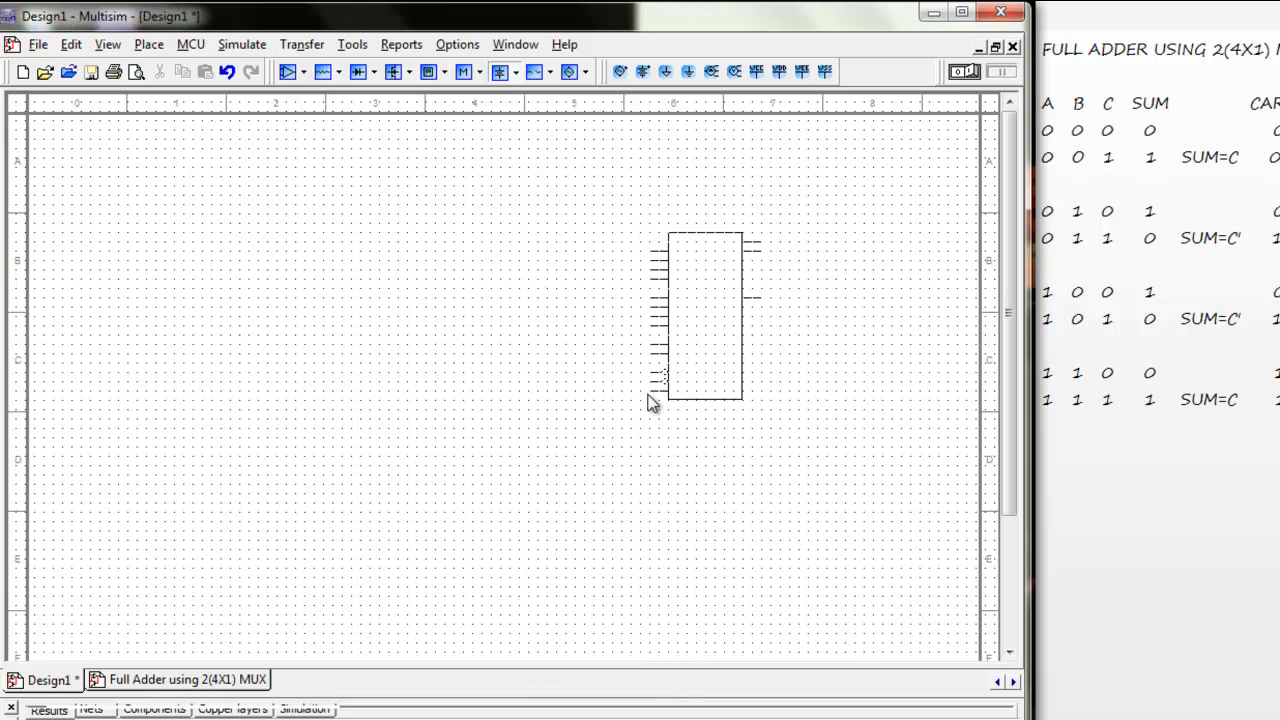
left_click(610, 422)
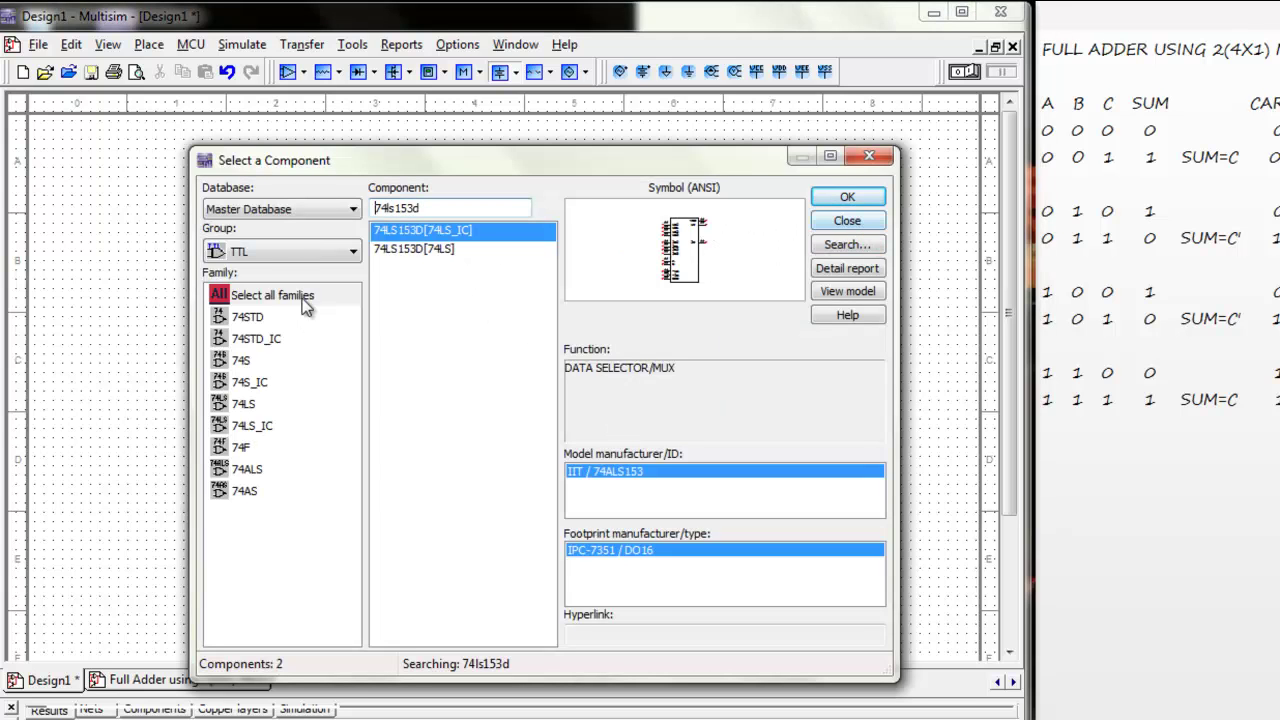
- Place an SPDT switch from Basic > SWITCH on the schematic's left side
left_click(295, 252)
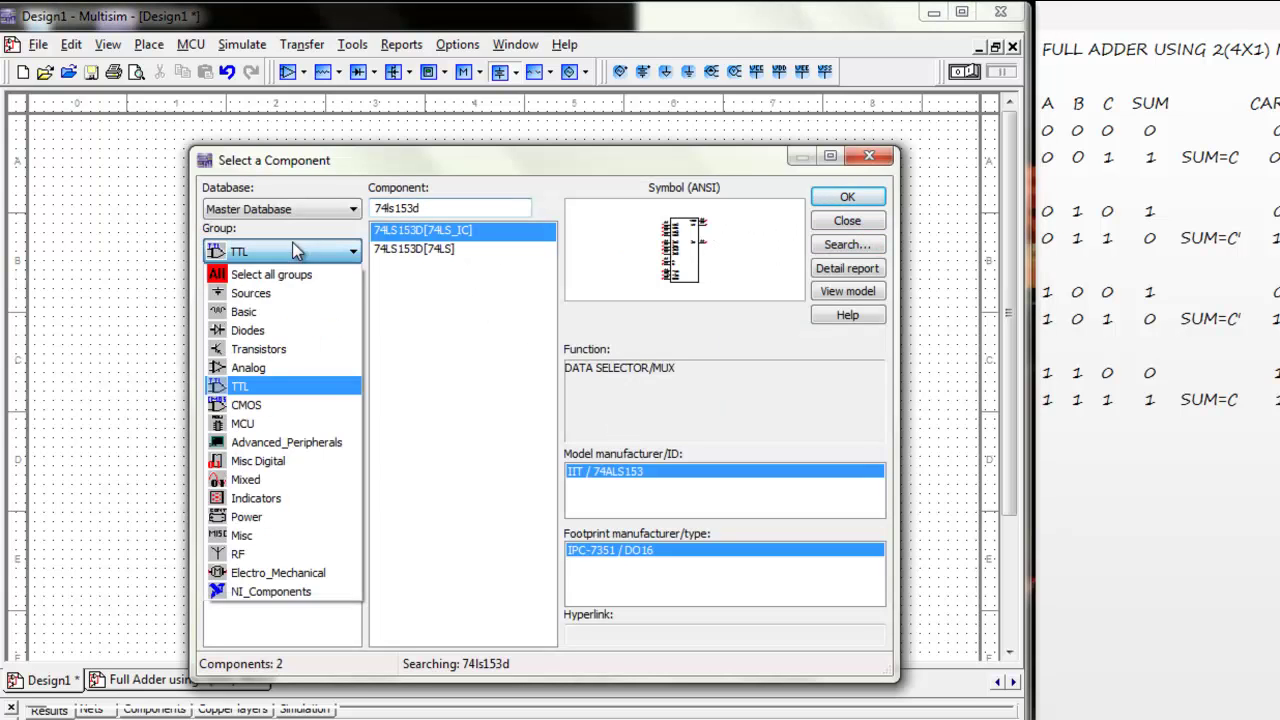
left_click(261, 312)
left_click(252, 382)
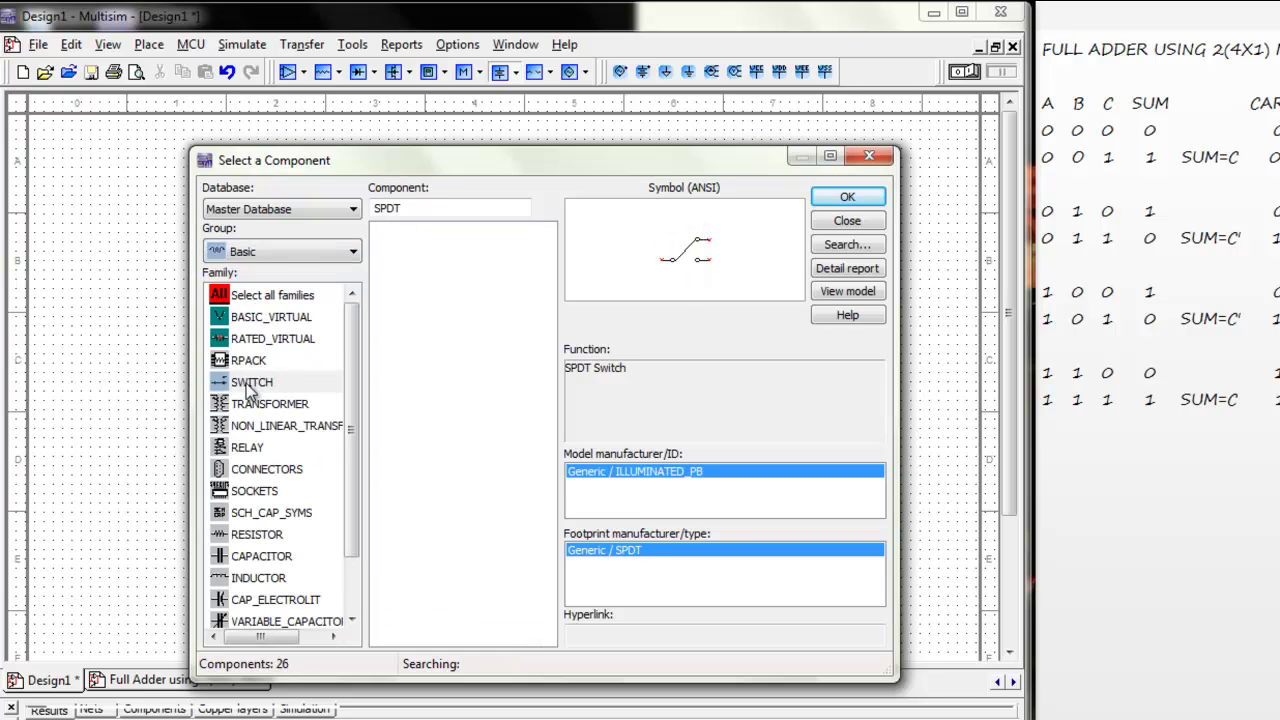
left_click(822, 198)
left_click(157, 240)
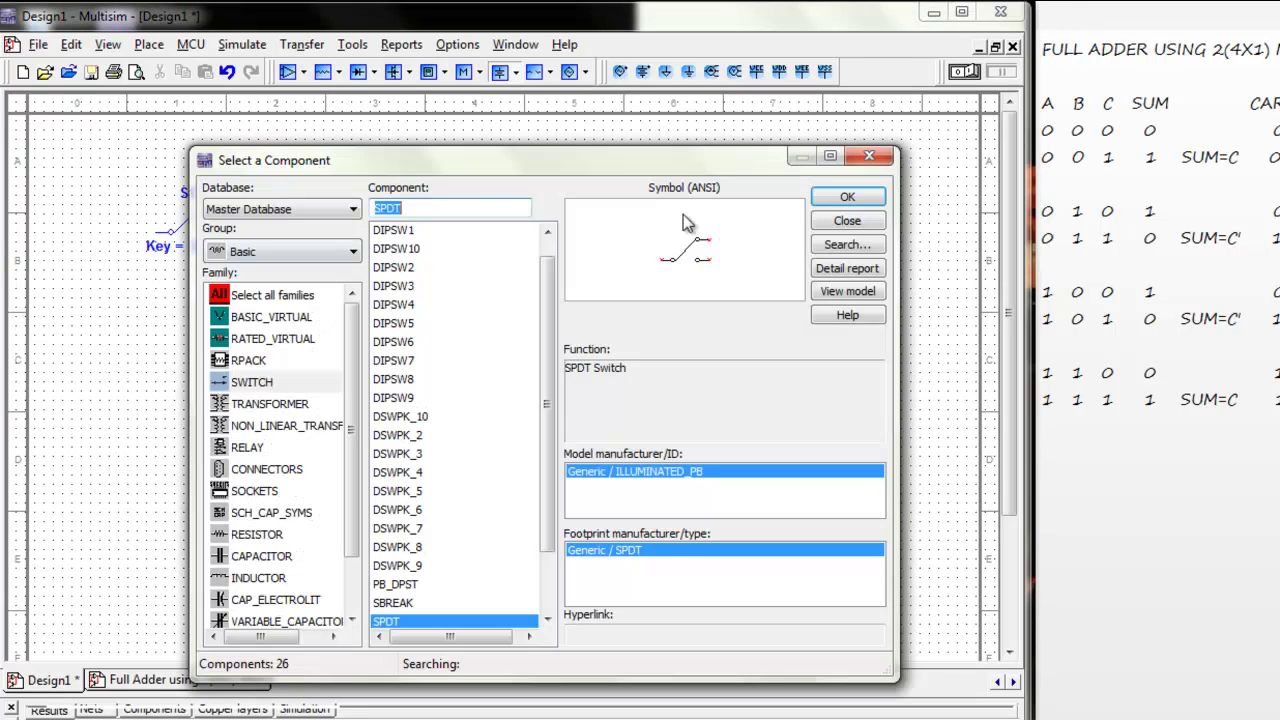
- In switch S1's display properties, drop the global setting and hide its key value
left_click(848, 221)
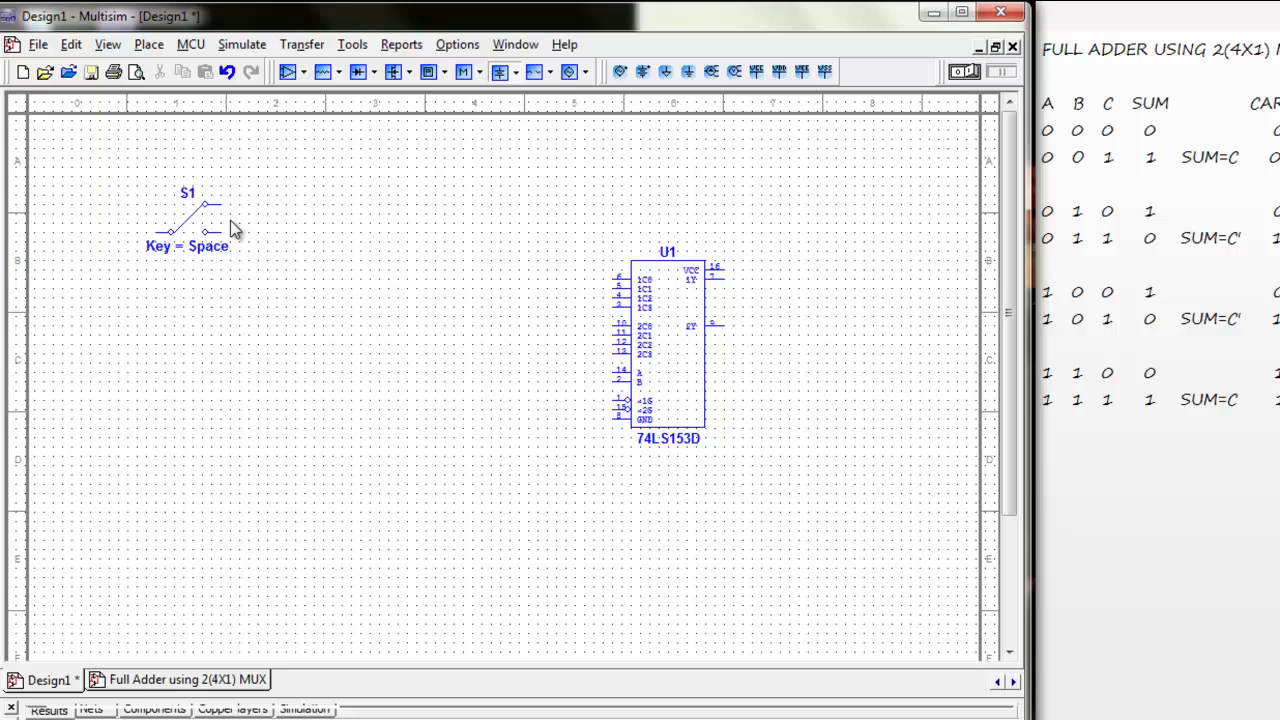
right_click(230, 226)
right_click(165, 211)
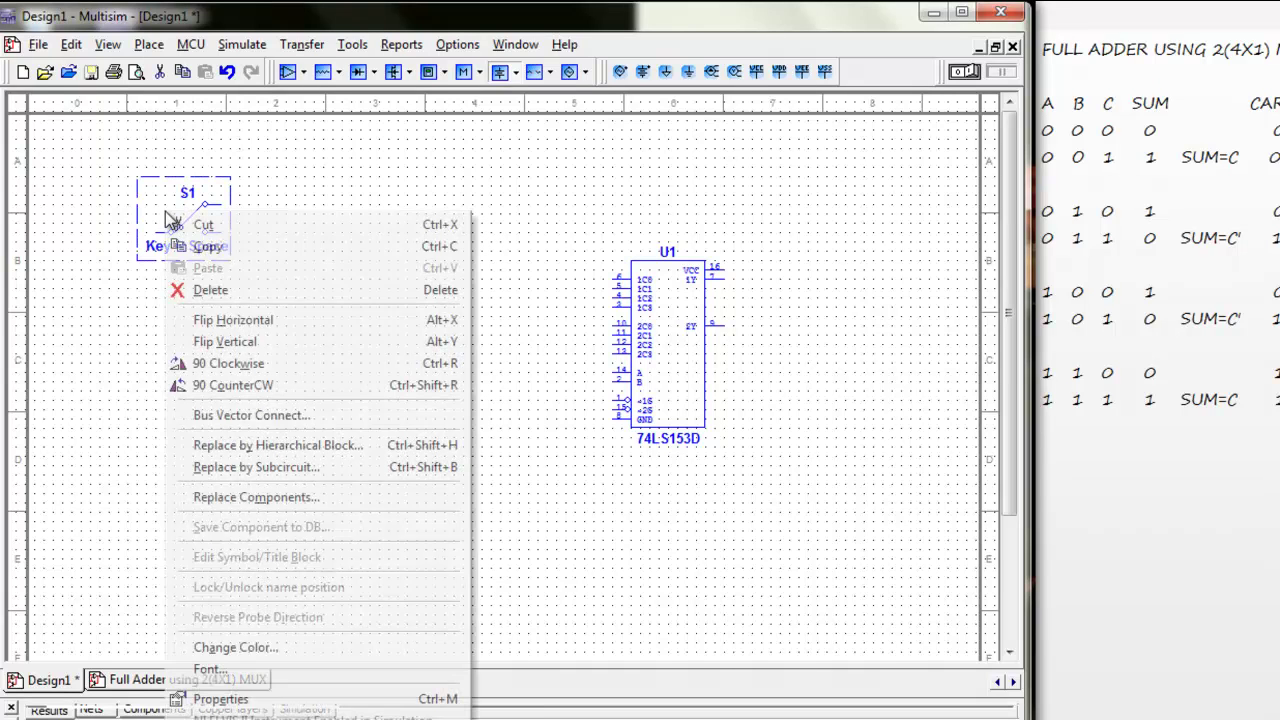
left_click(245, 699)
left_click(386, 177)
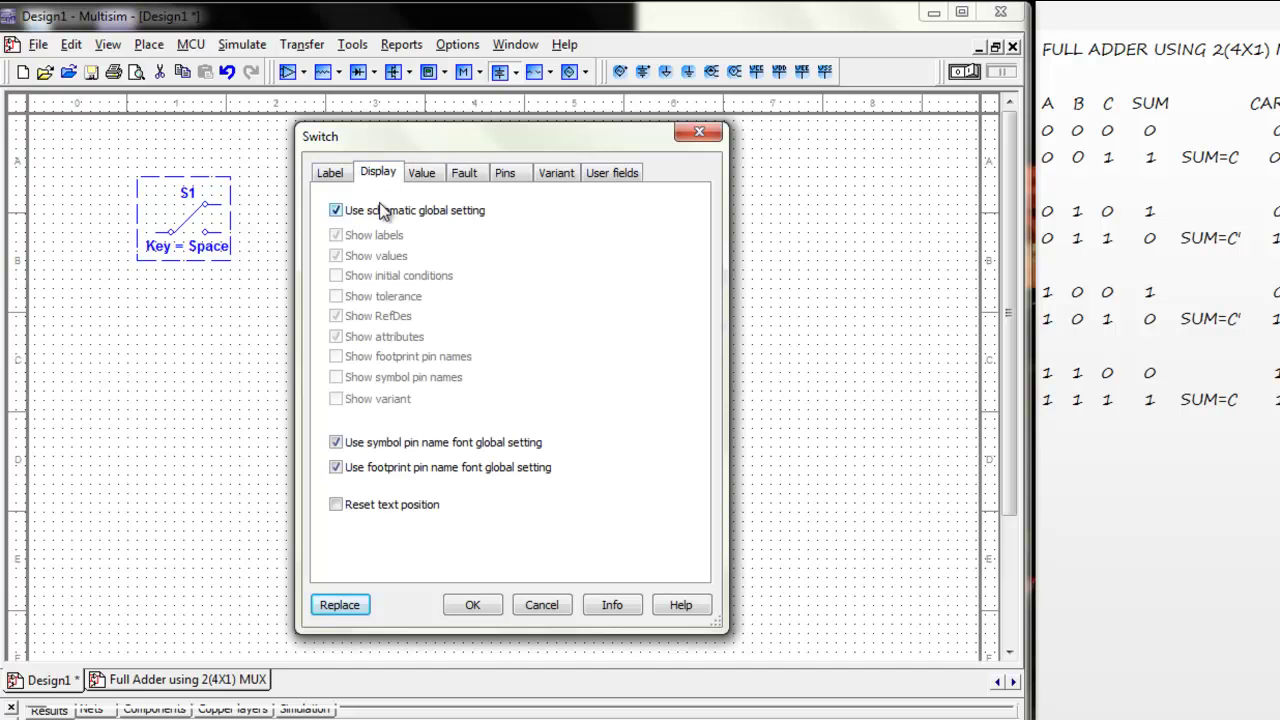
left_click(380, 213)
left_click(368, 256)
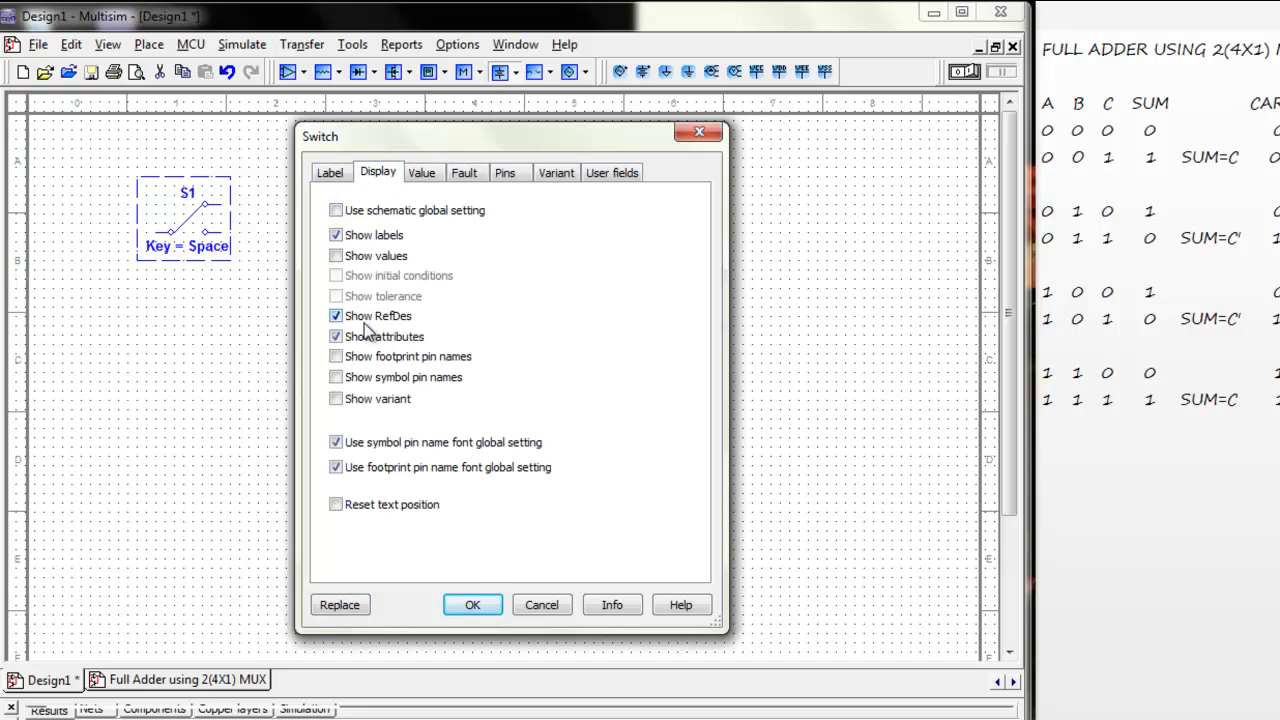
- Label the switch A and flip it horizontally
left_click(330, 172)
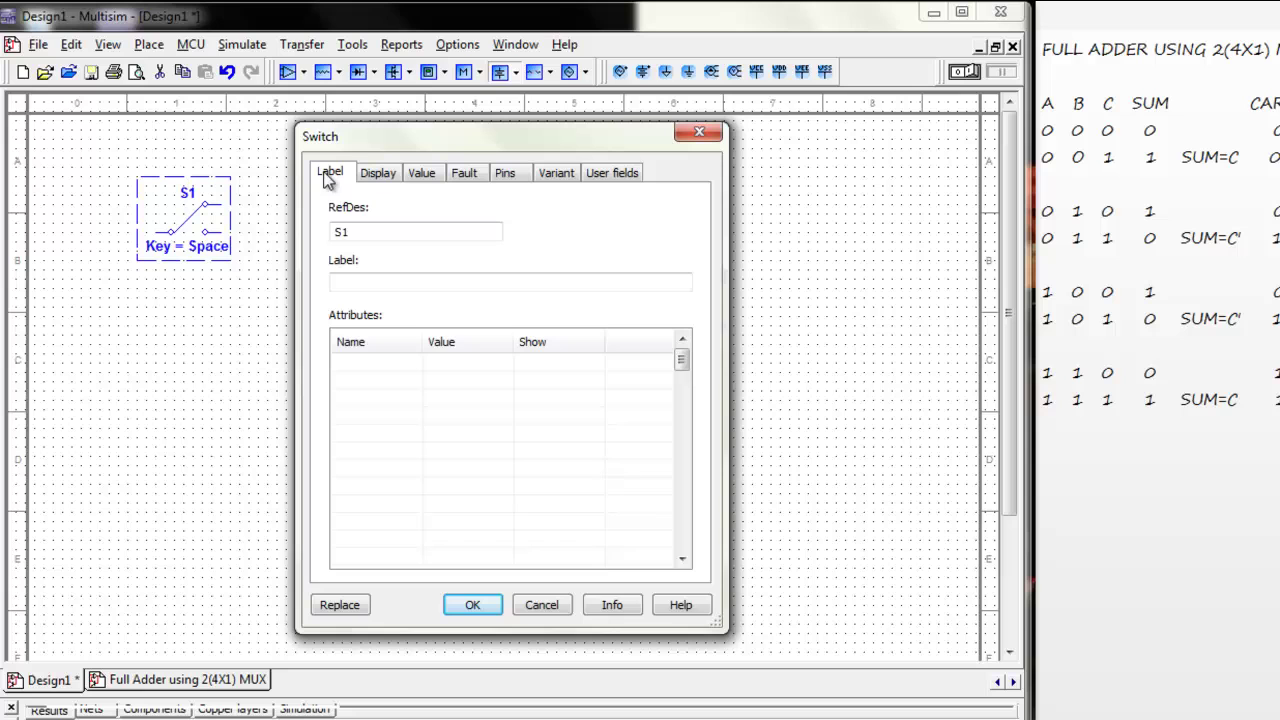
left_click(391, 282)
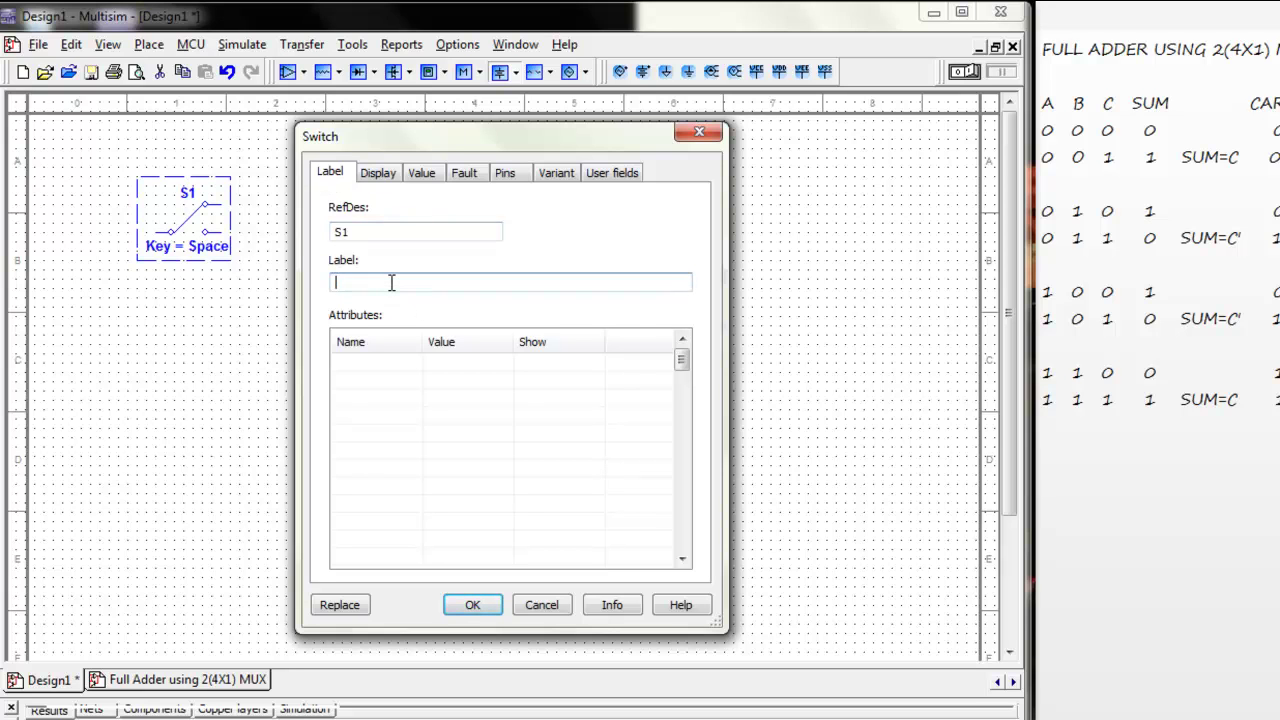
type("A")
left_click(494, 606)
right_click(175, 209)
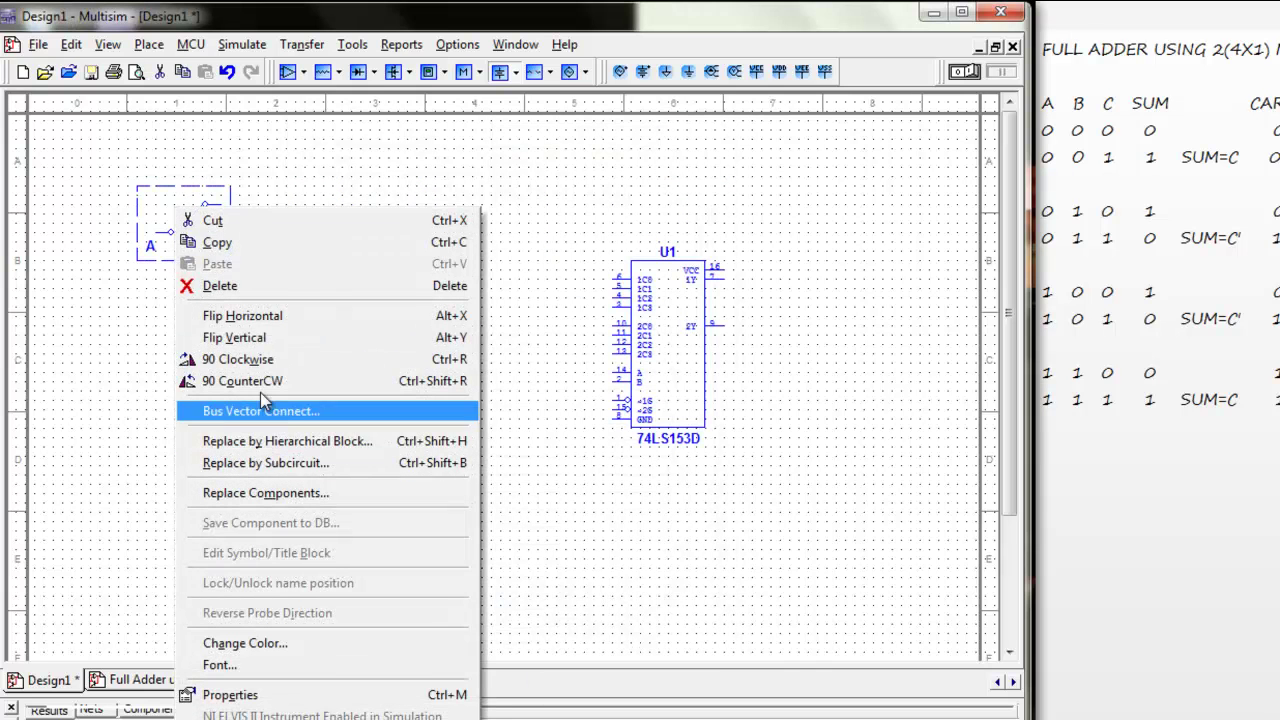
left_click(250, 316)
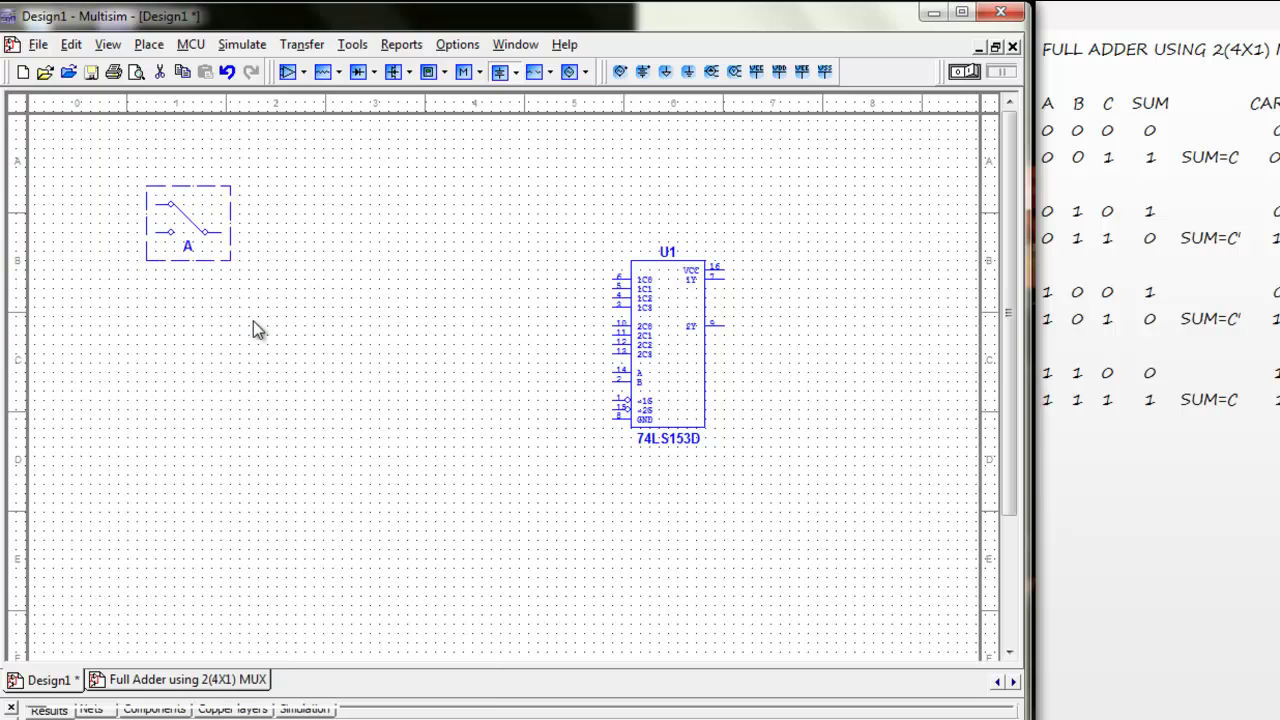
- Copy switch A and paste two copies stacked below it
right_click(218, 255)
left_click(295, 38)
right_click(168, 317)
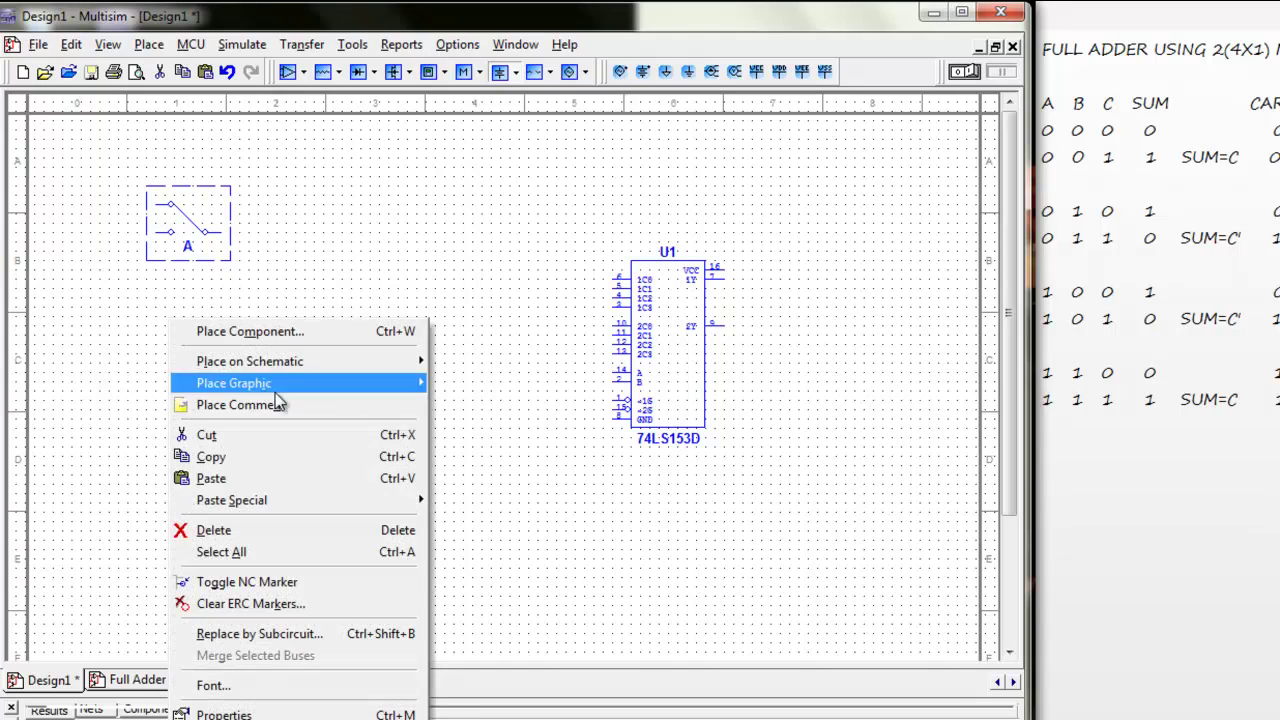
left_click(211, 478)
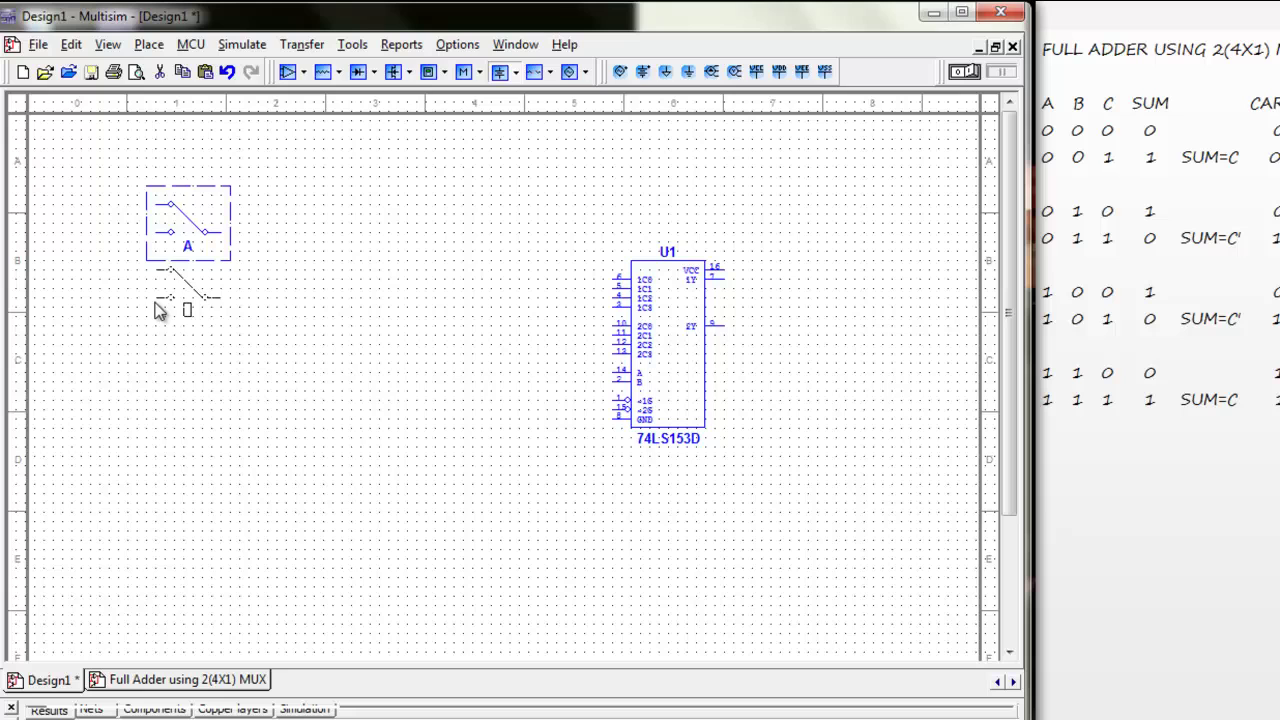
left_click(156, 297)
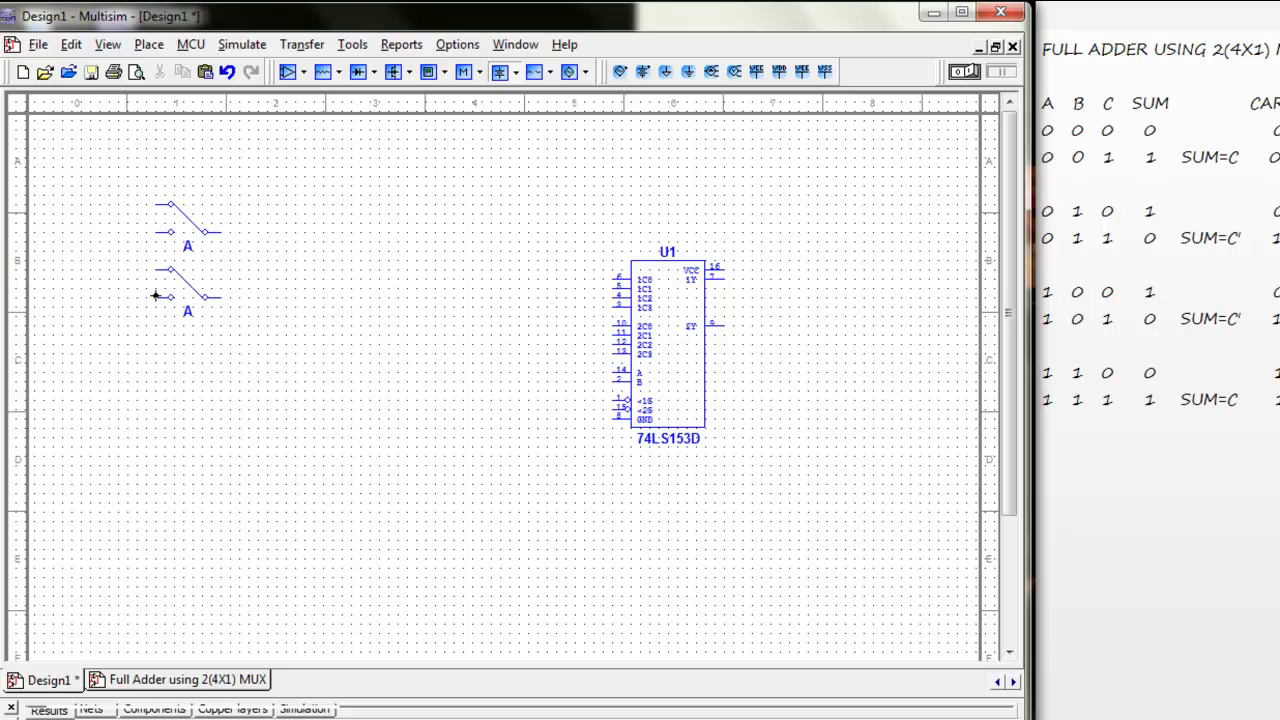
key("ctrl+v")
left_click(154, 359)
- Relabel the middle switch B and the bottom switch C
double_click(190, 316)
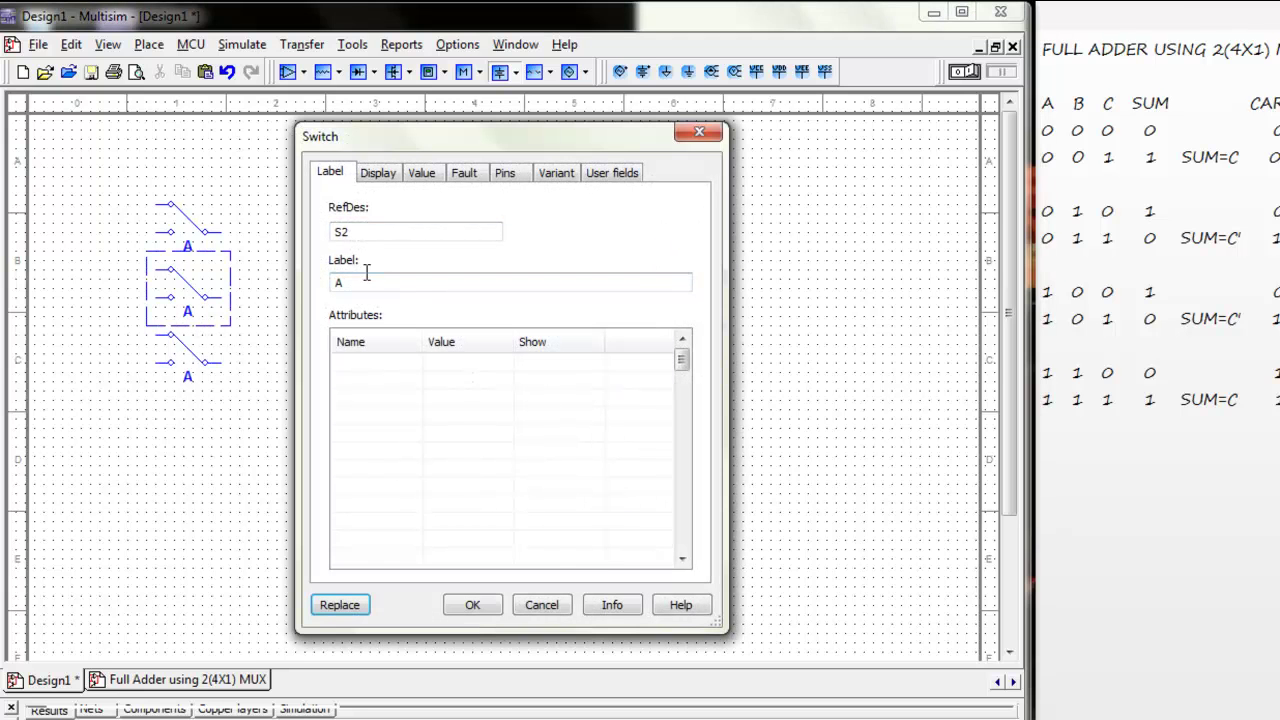
double_click(363, 285)
type("B")
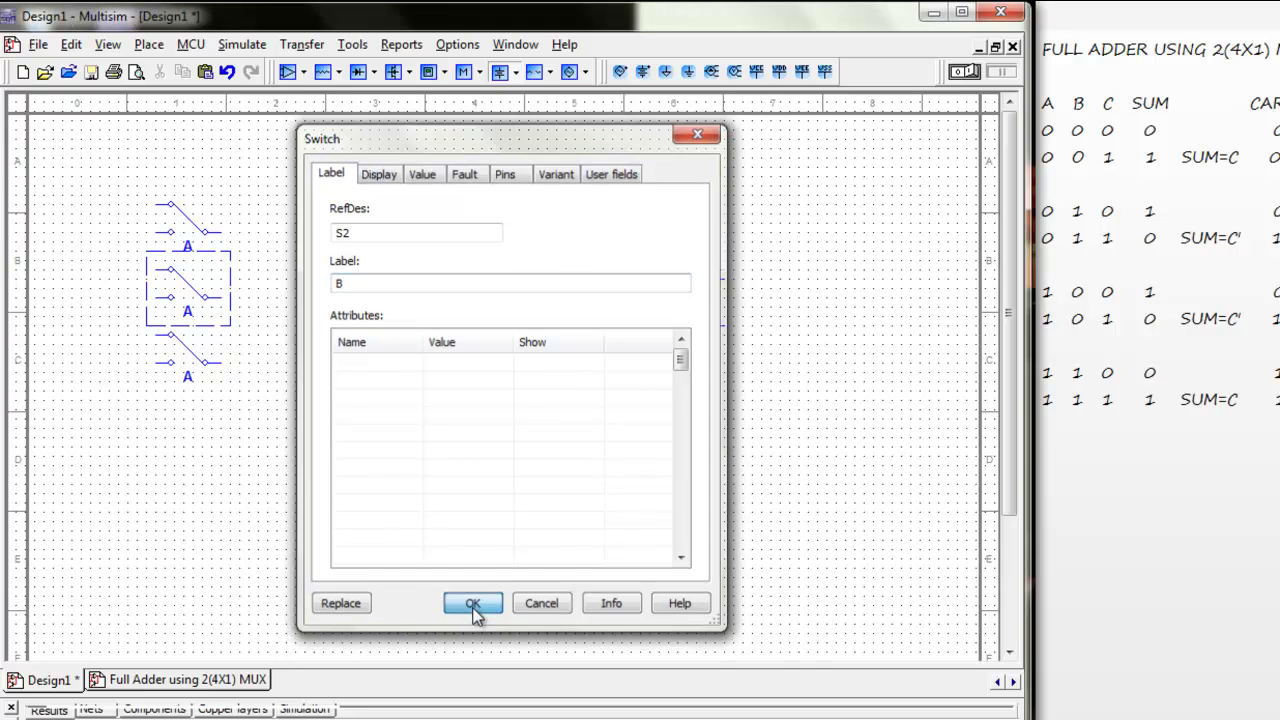
left_click(472, 607)
double_click(191, 381)
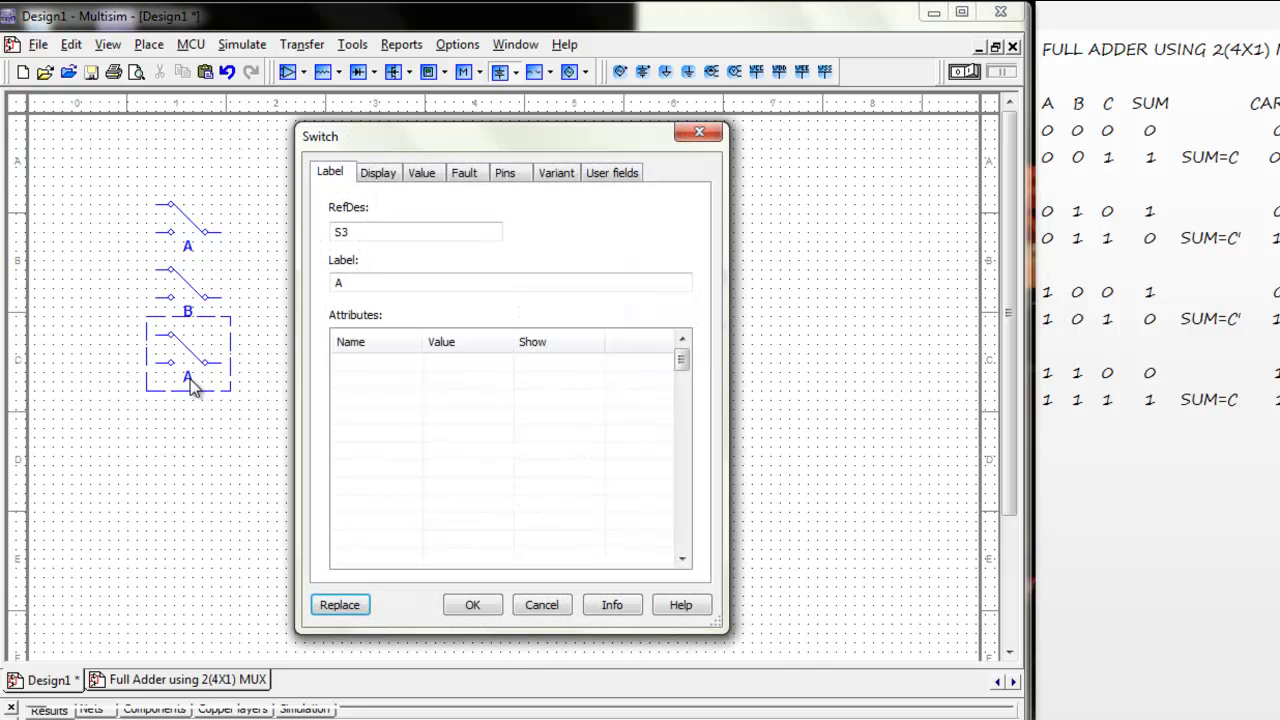
left_click(360, 282)
double_click(360, 282)
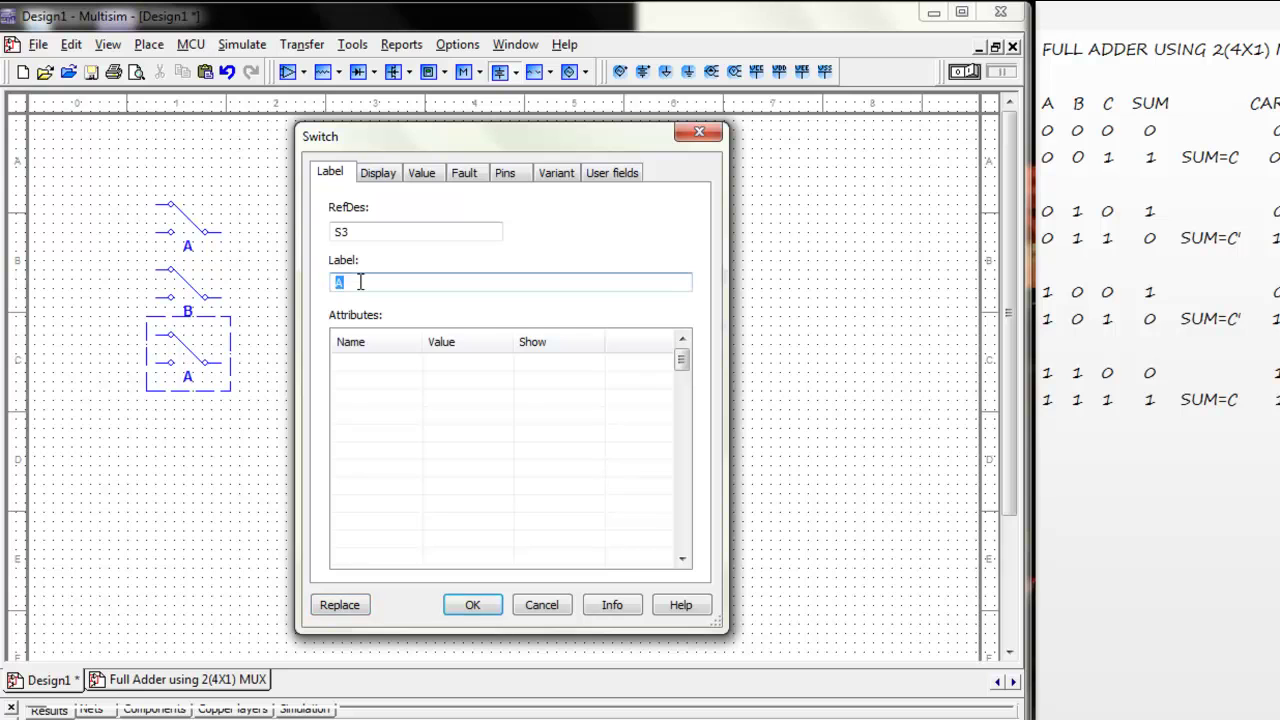
type("C")
key("Return")
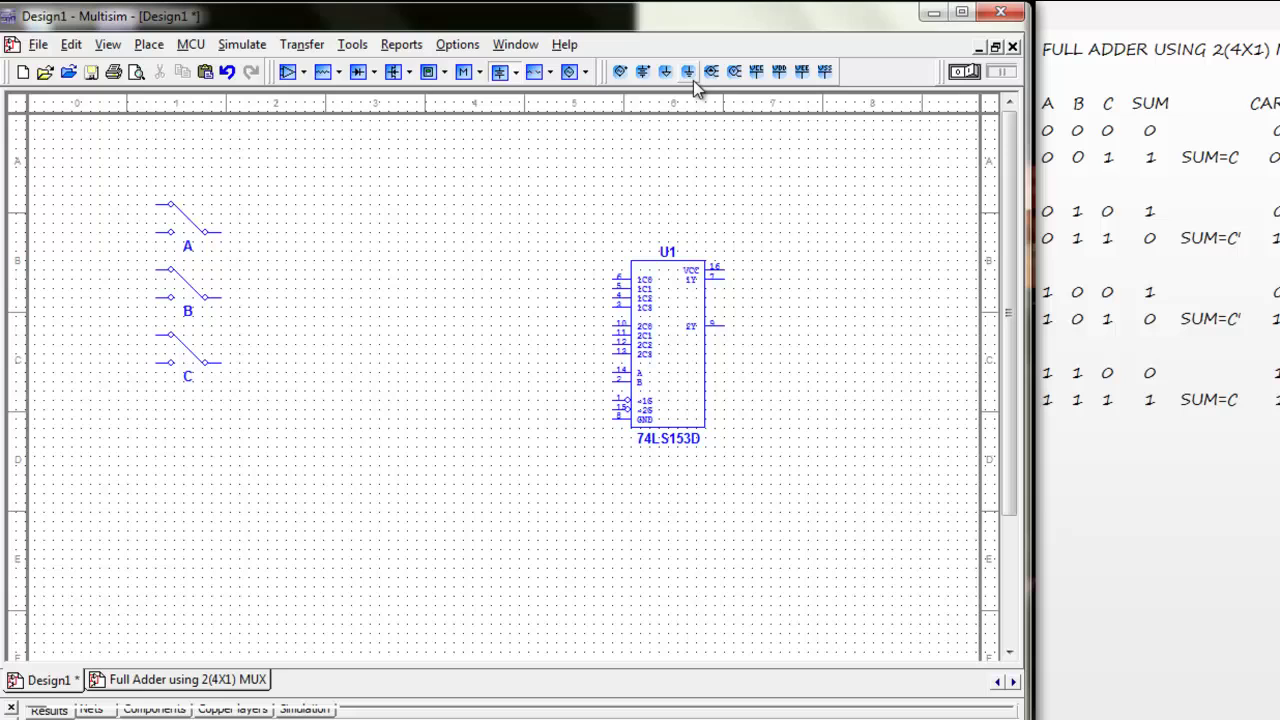
- Place a 5V VCC source at the top left and a ground symbol at the bottom left
left_click(758, 72)
left_click(72, 151)
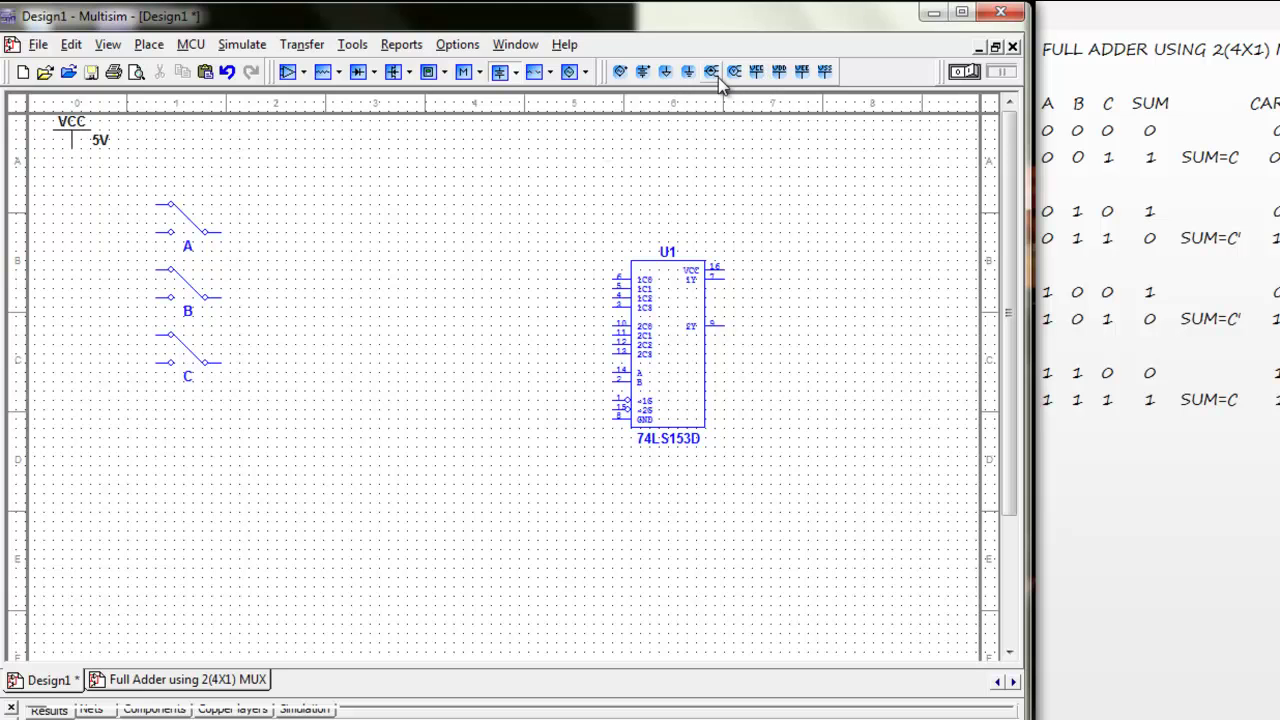
left_click(688, 74)
left_click(101, 600)
- Wire VCC to the upper terminals of switches C, A and B
left_click(71, 149)
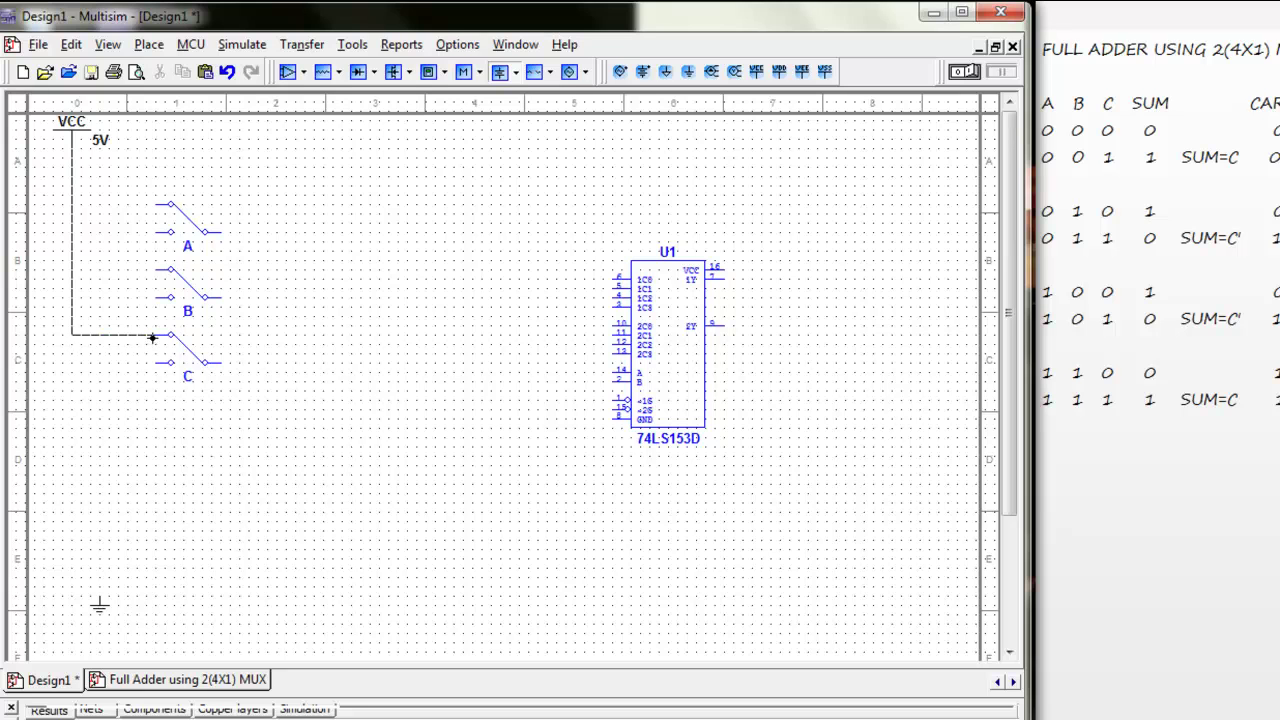
left_click(155, 335)
left_click(160, 205)
left_click(72, 204)
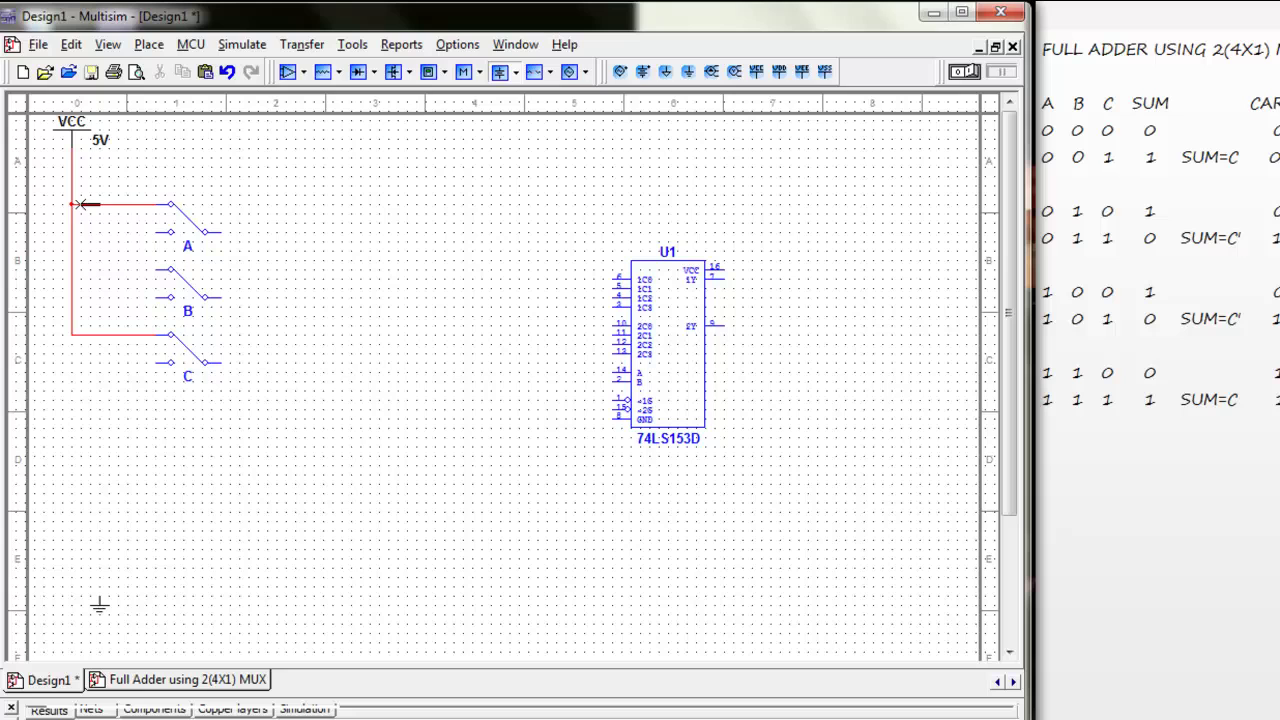
left_click(150, 268)
left_click(71, 270)
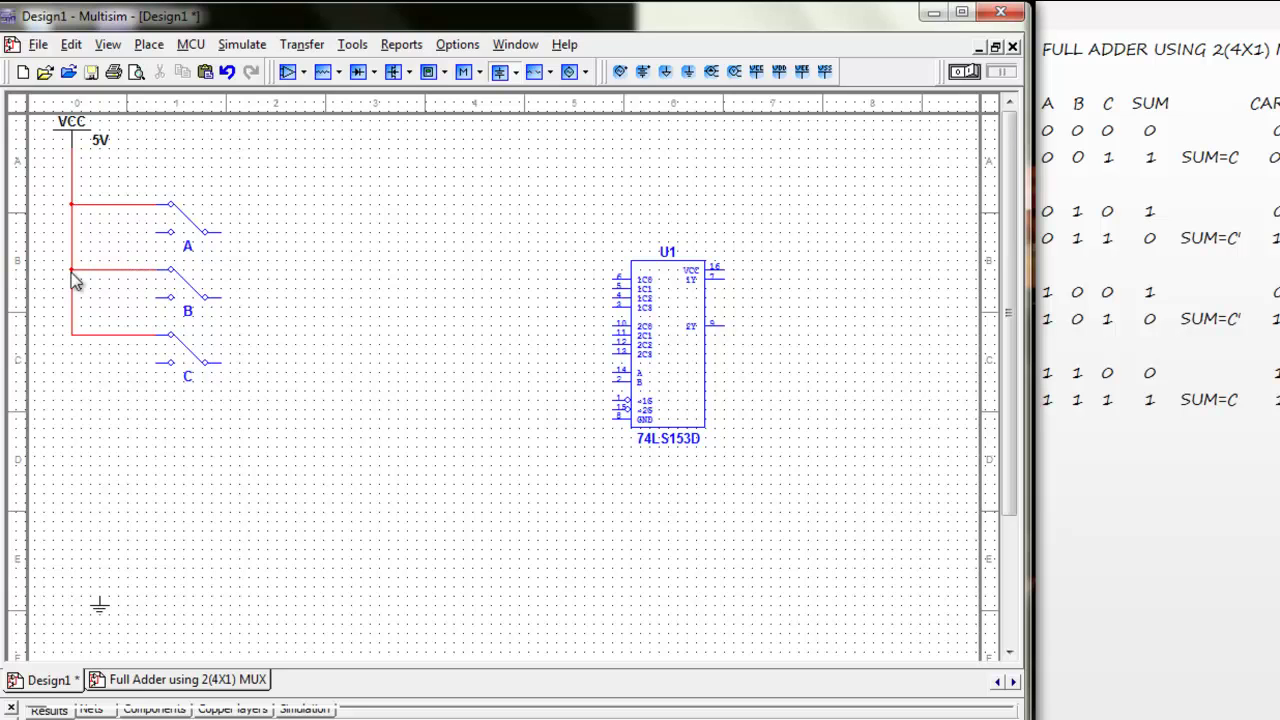
- Run a wire from switch A's lower terminal to ground and color it black
left_click(156, 231)
left_click(106, 233)
left_click(100, 600)
left_click_drag(100, 608, 105, 617)
right_click(111, 486)
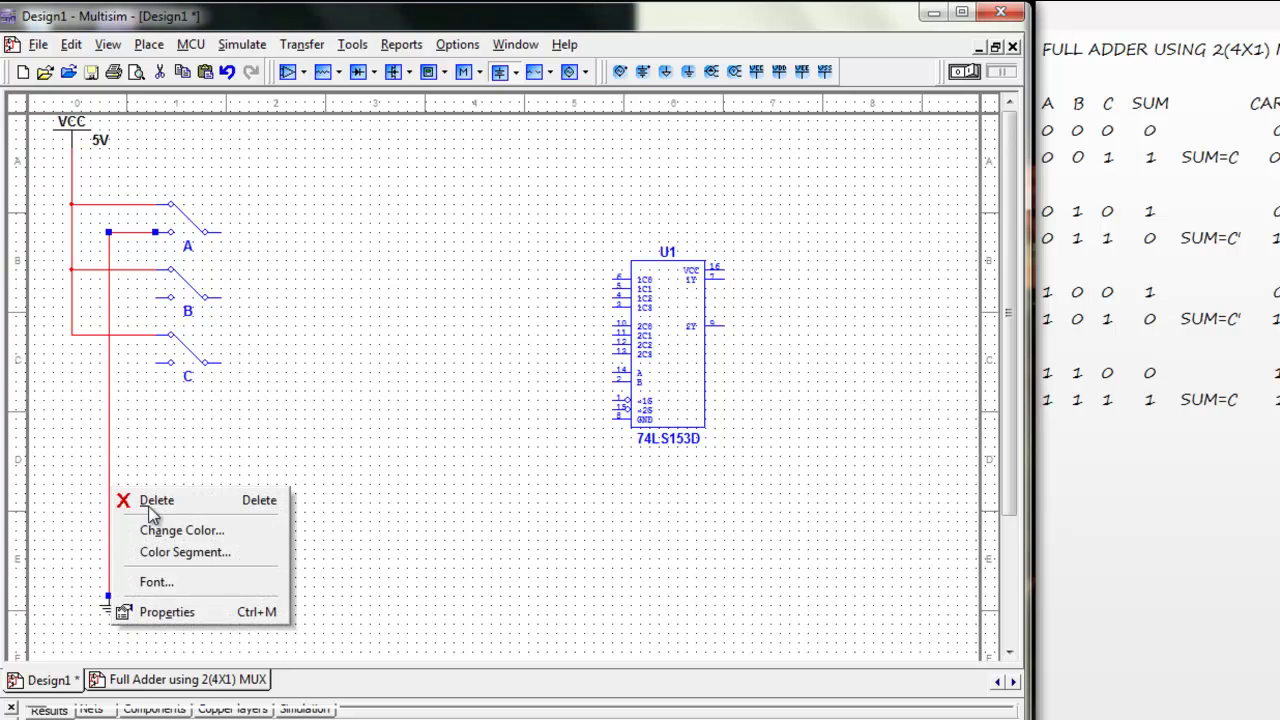
left_click(177, 528)
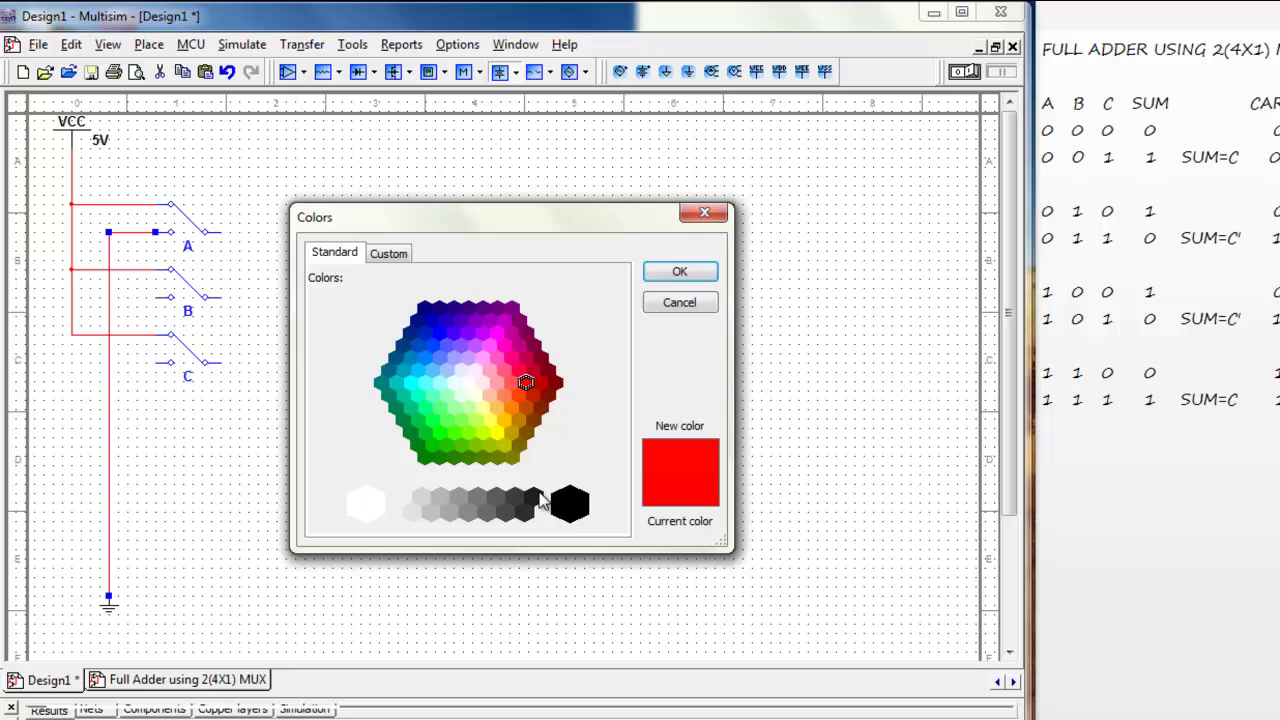
left_click(568, 507)
left_click(682, 268)
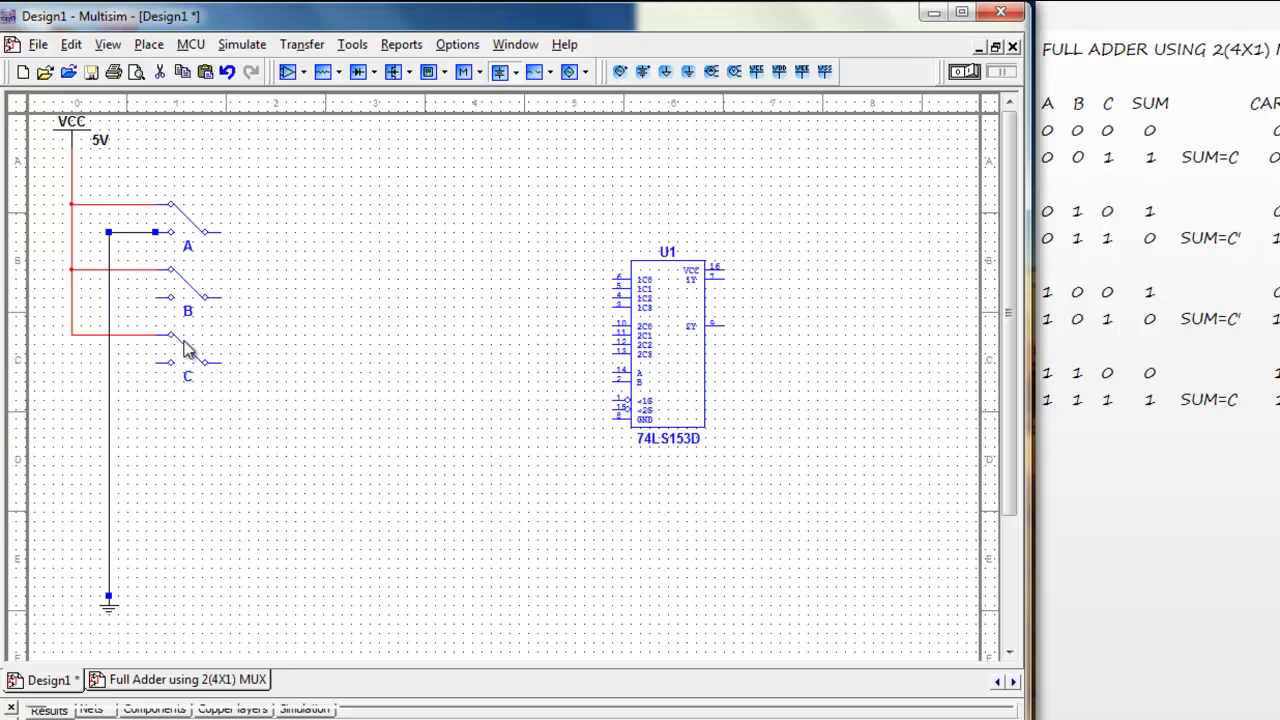
- Tie switch B's lower terminal into the ground line and start switch C's lower wire
left_click(171, 297)
left_click(109, 297)
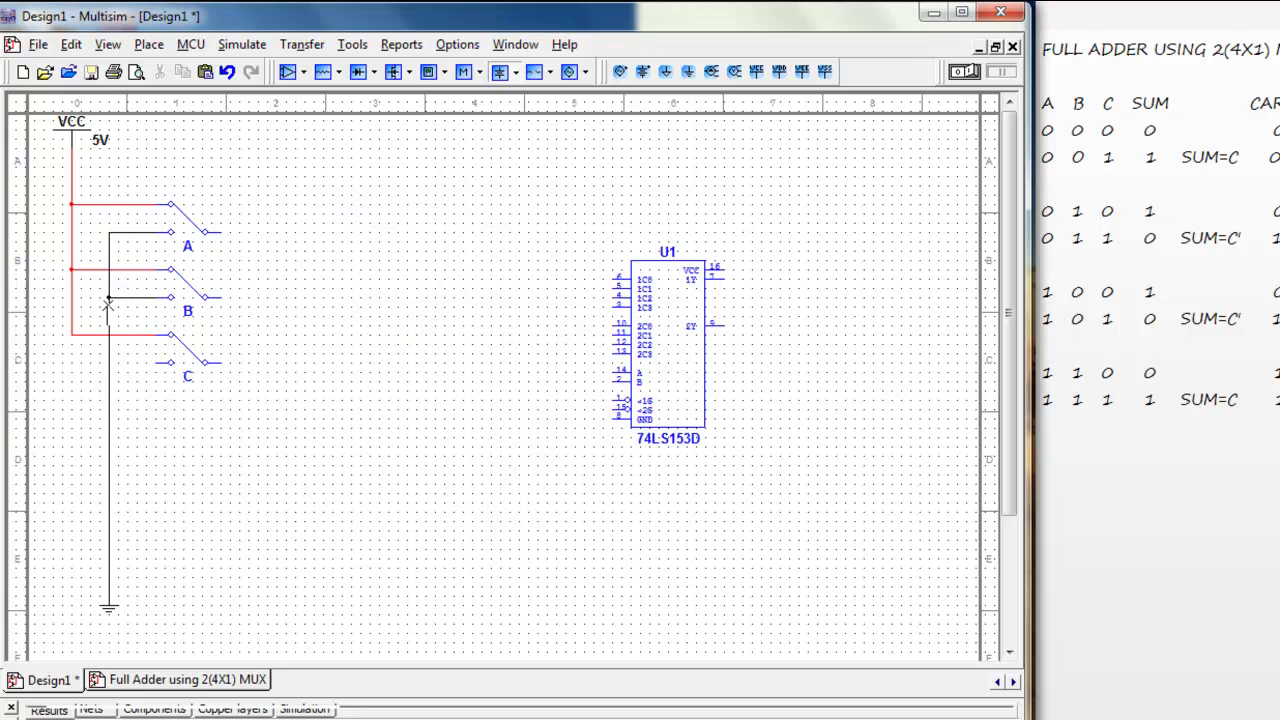
left_click(171, 363)
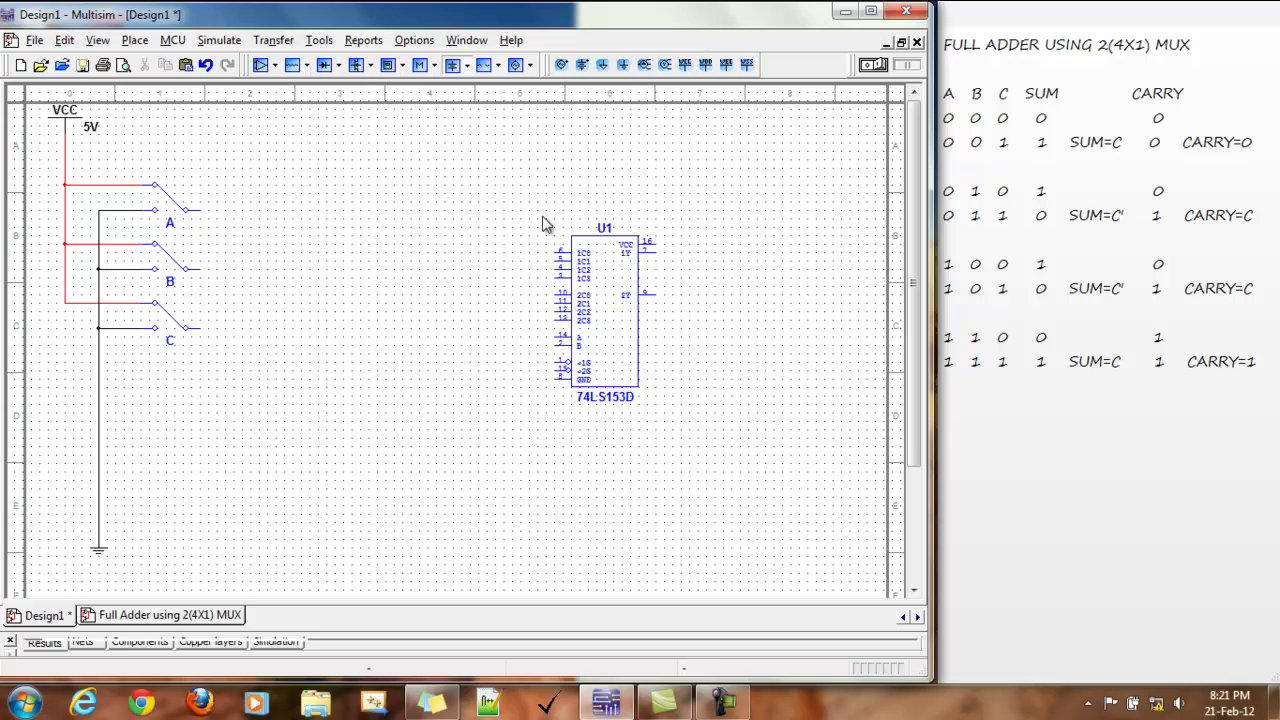
- Wire U1's VCC pin 16 to the 5V supply
left_click(652, 242)
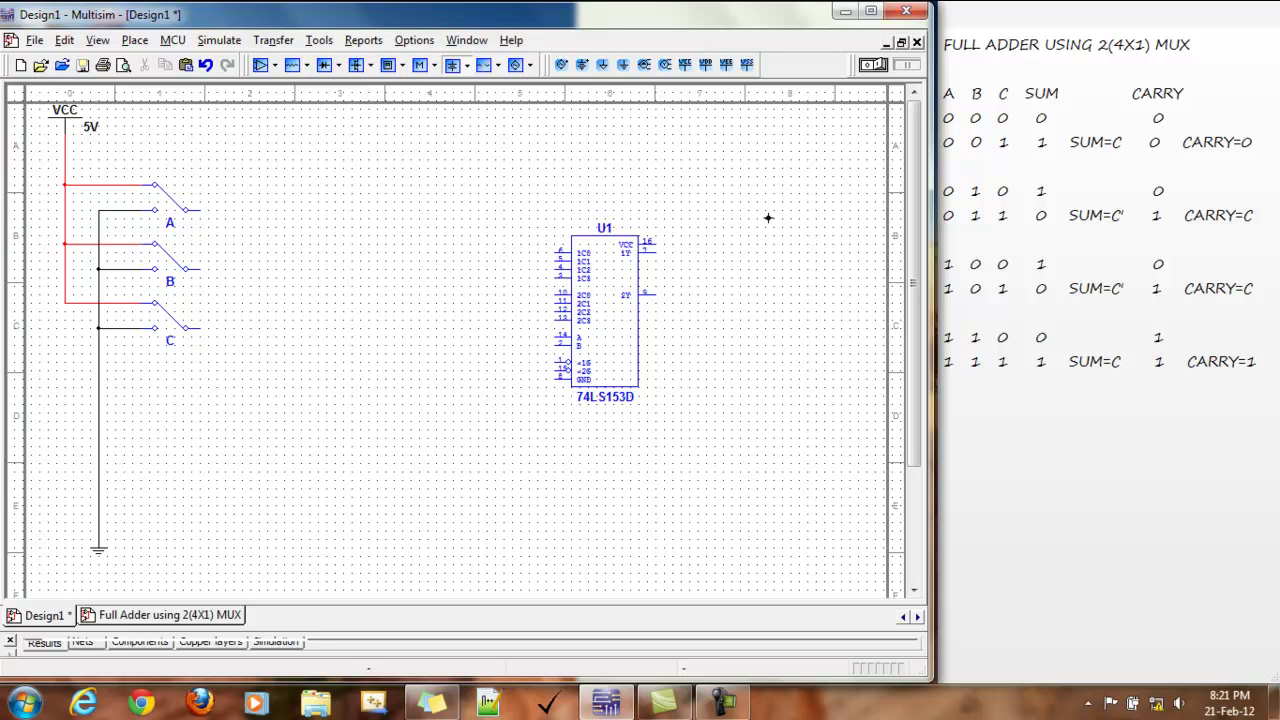
left_click(753, 147)
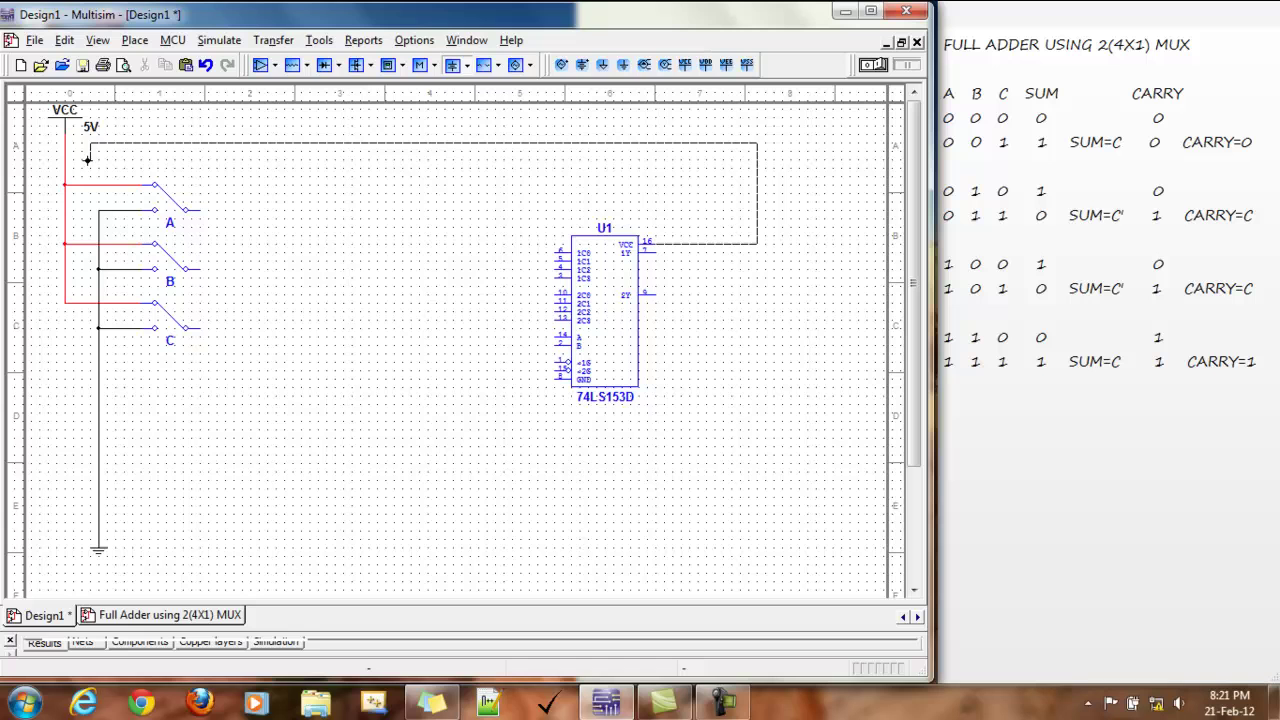
left_click(64, 144)
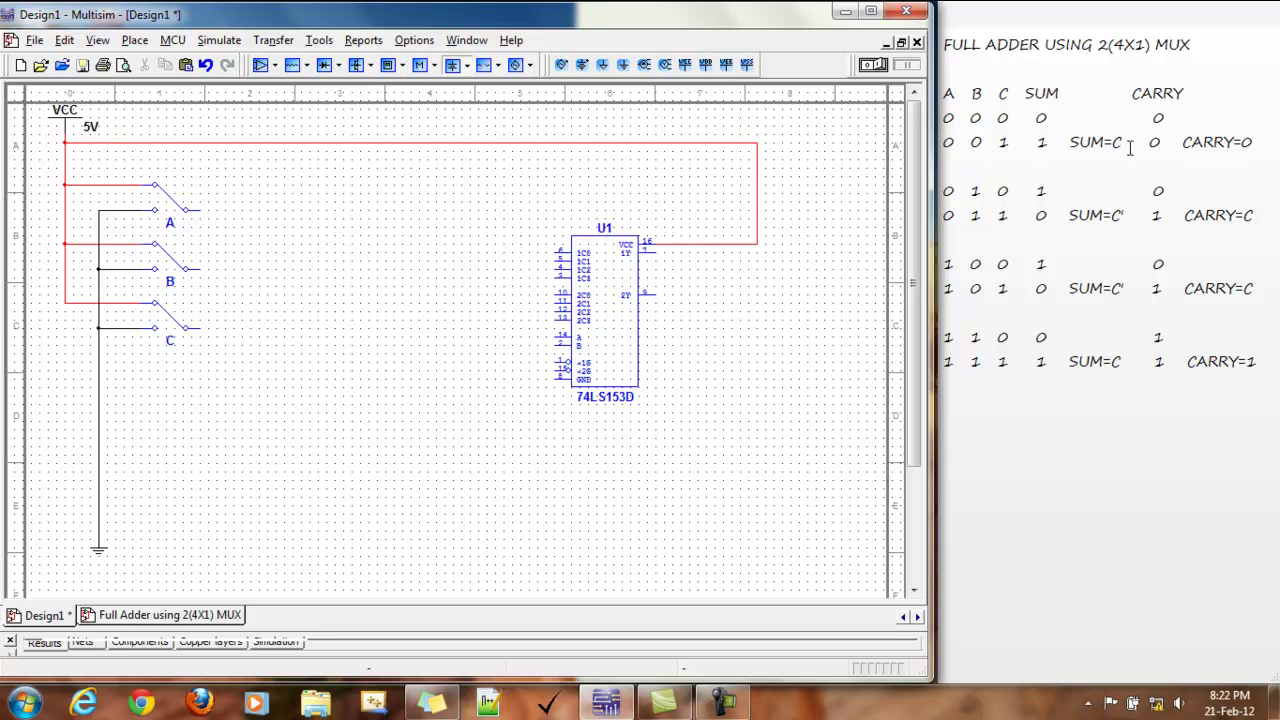
- Connect U1 inputs 1C0 and 1C3 to switch C
left_click(557, 251)
left_click(199, 328)
left_click(242, 278)
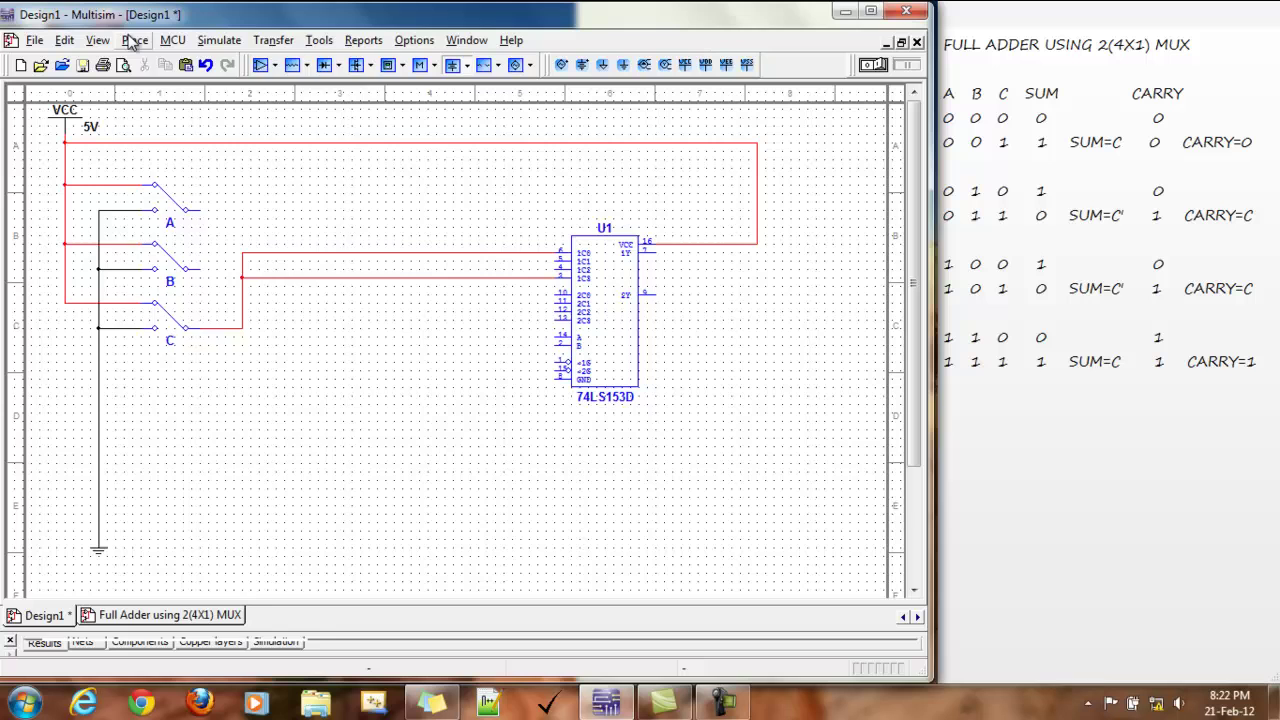
- Place inverter section A of a TTL 74LS04N on the wire left of U1
left_click(134, 40)
left_click(172, 62)
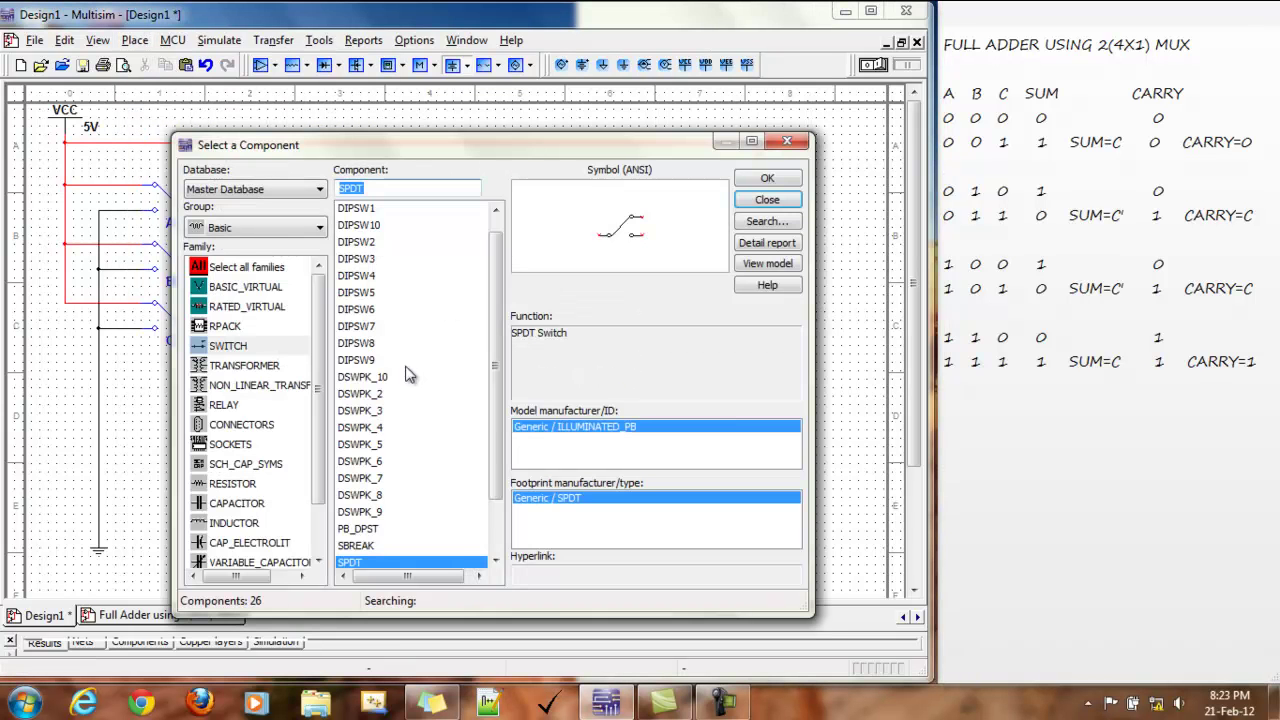
left_click(250, 228)
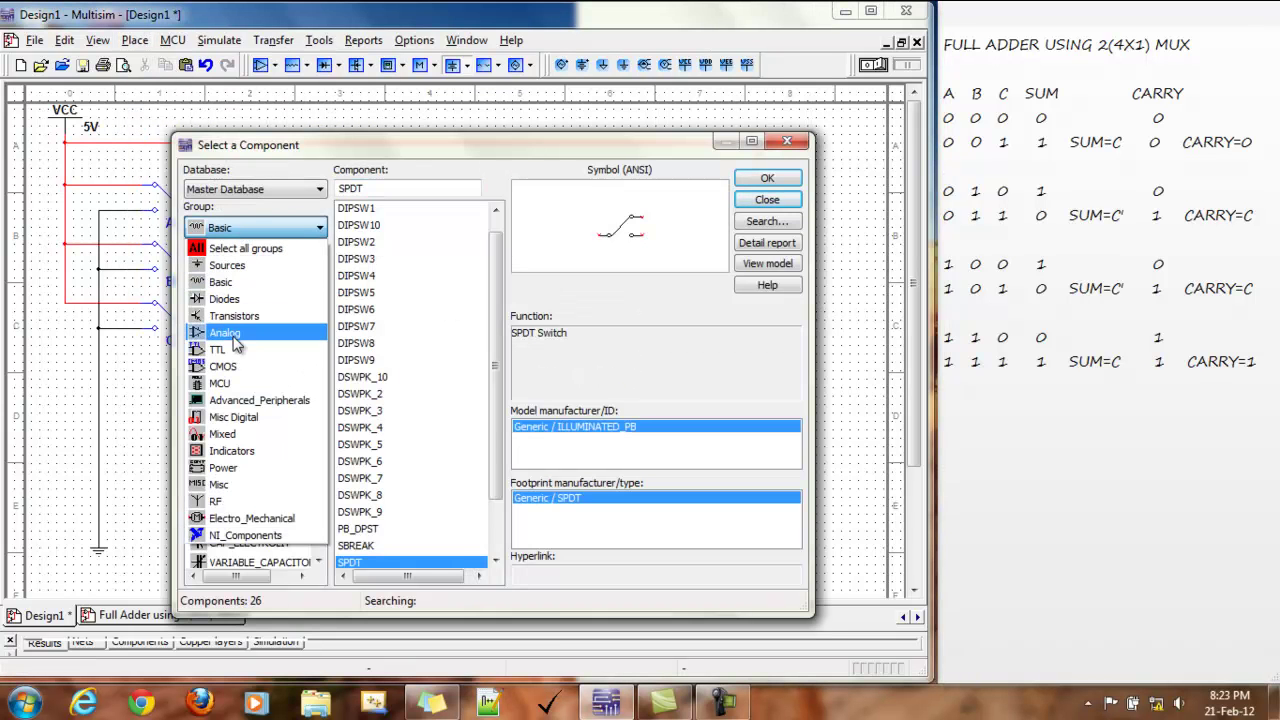
left_click(218, 349)
double_click(400, 187)
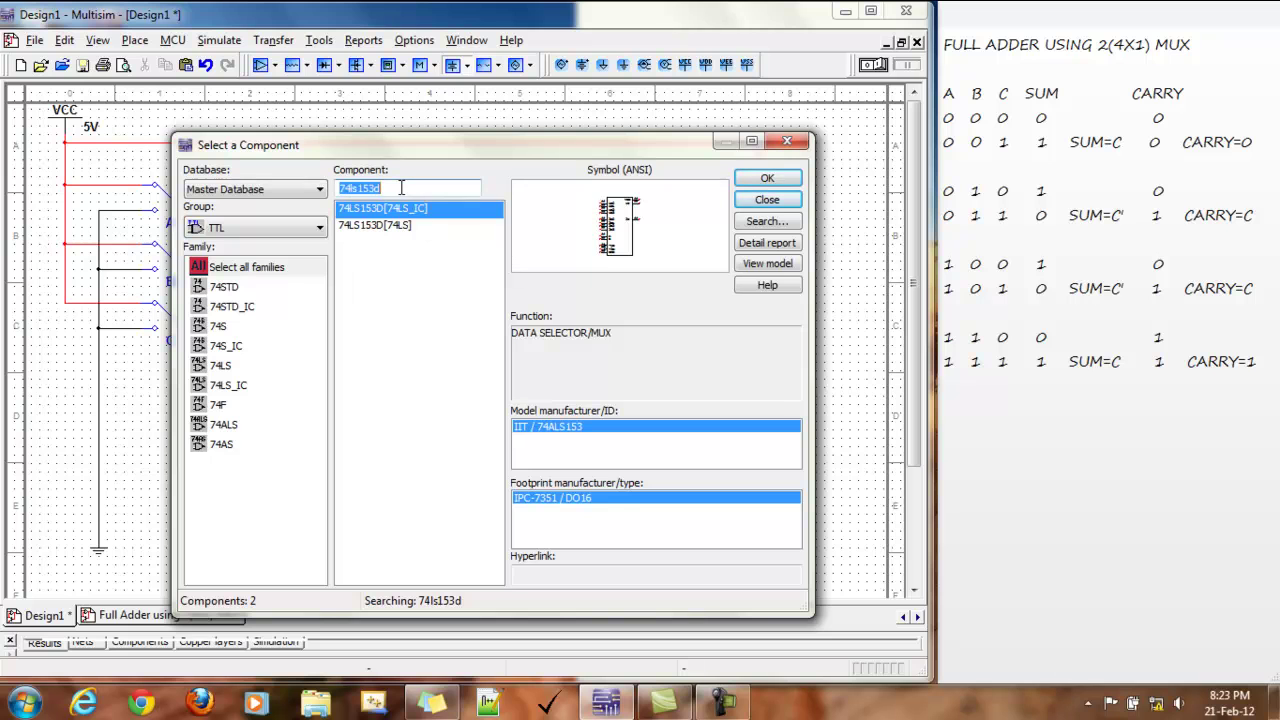
type("74LS")
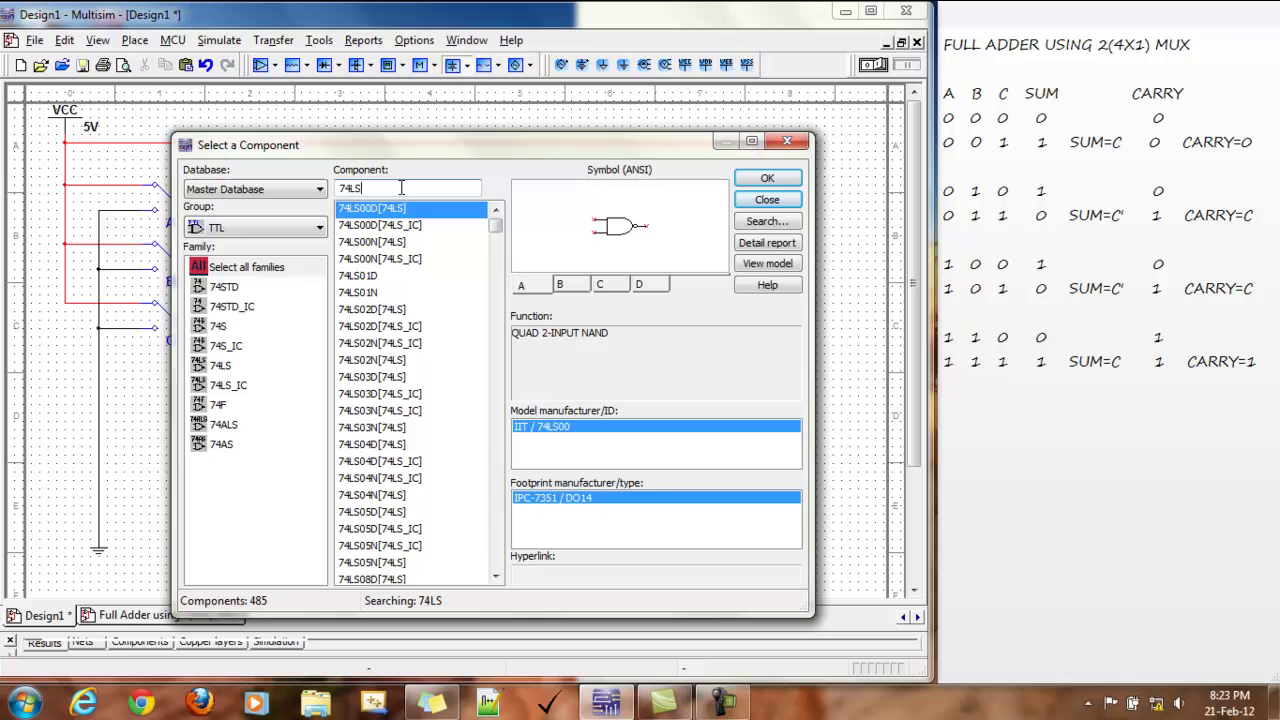
type("04")
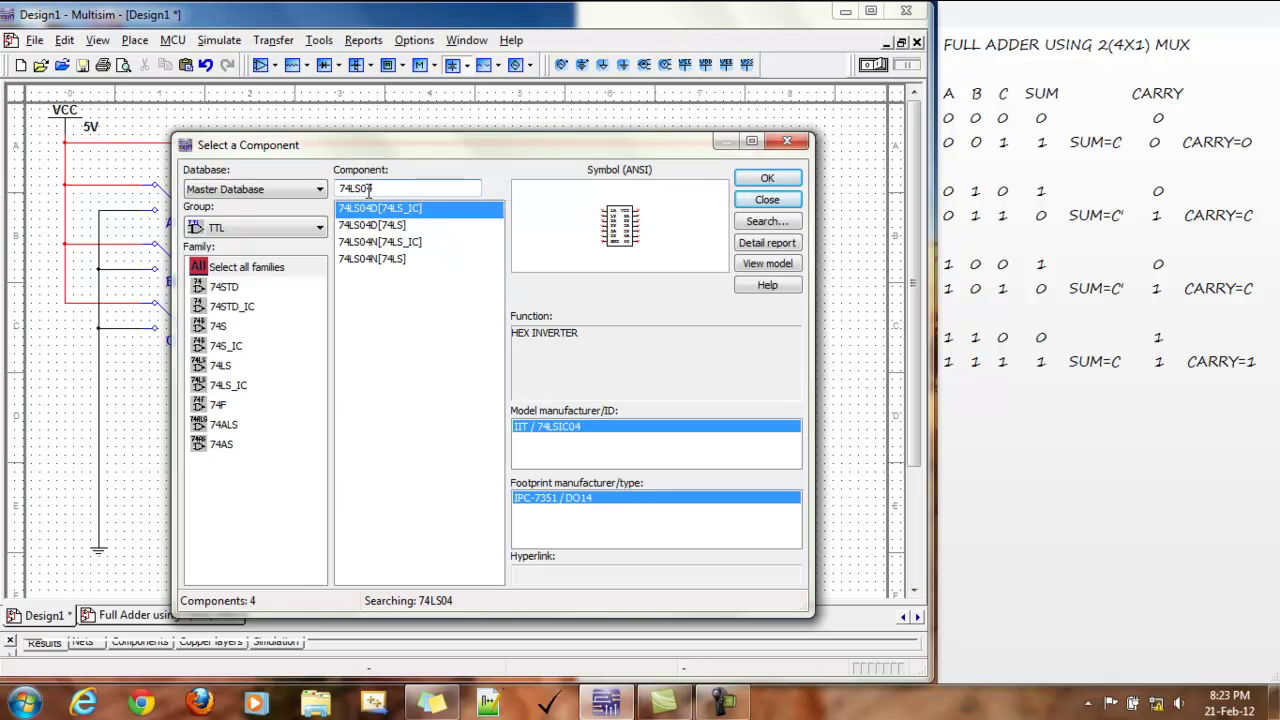
left_click(376, 257)
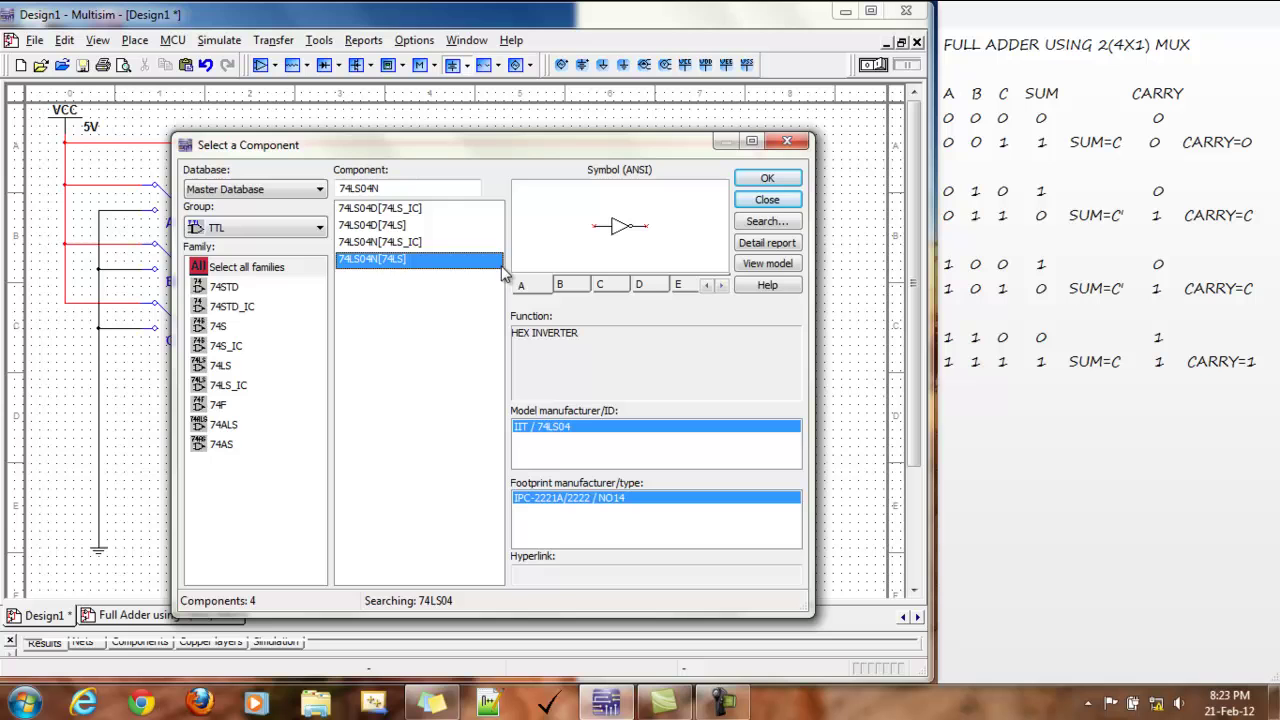
left_click(766, 179)
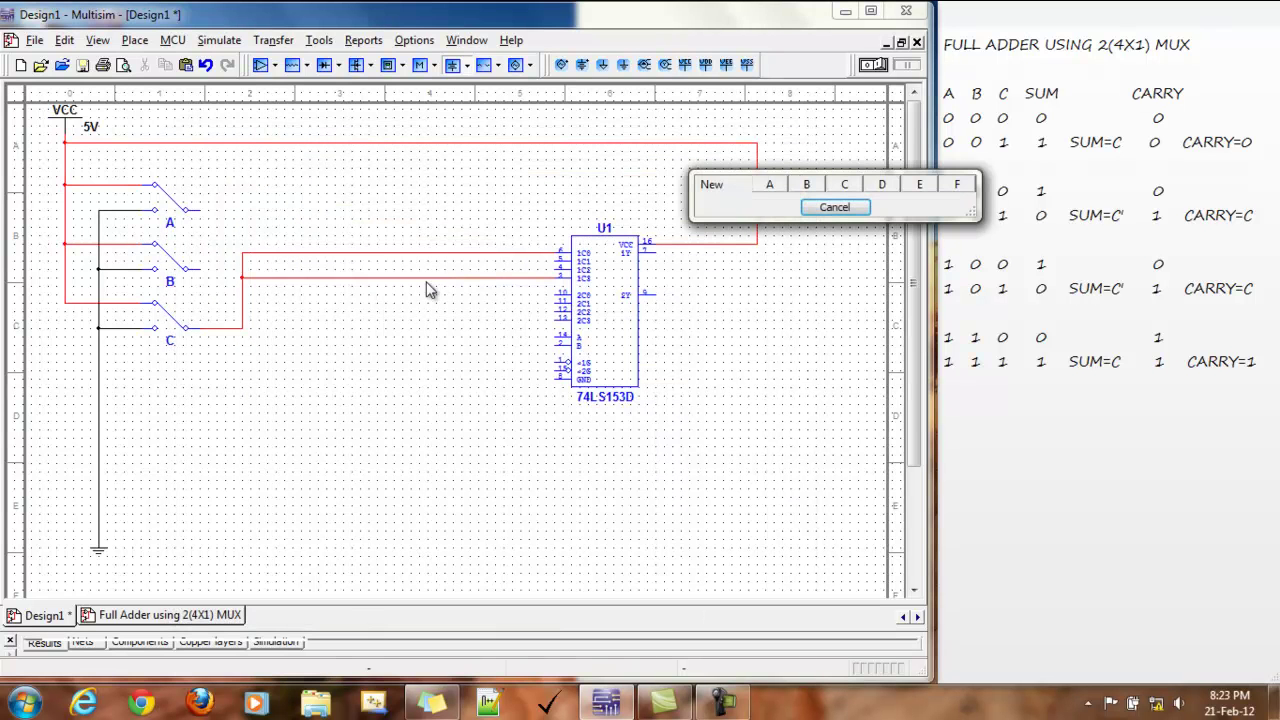
left_click(771, 185)
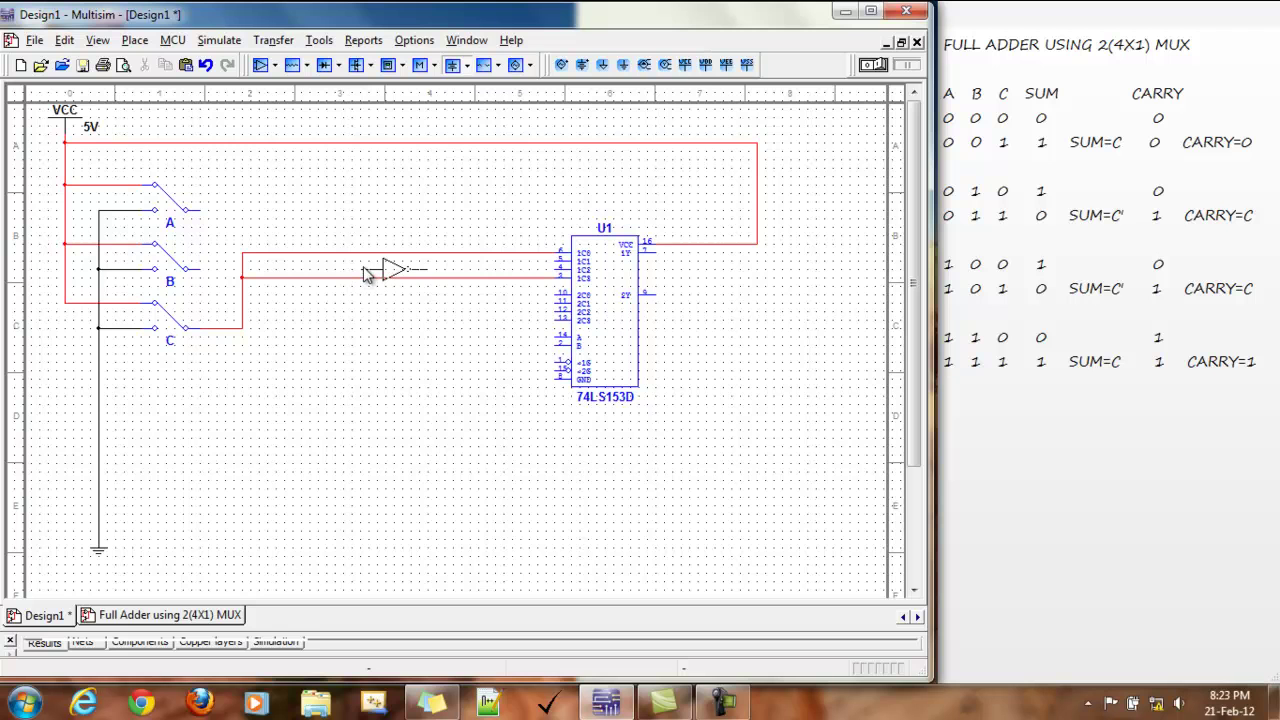
left_click(368, 276)
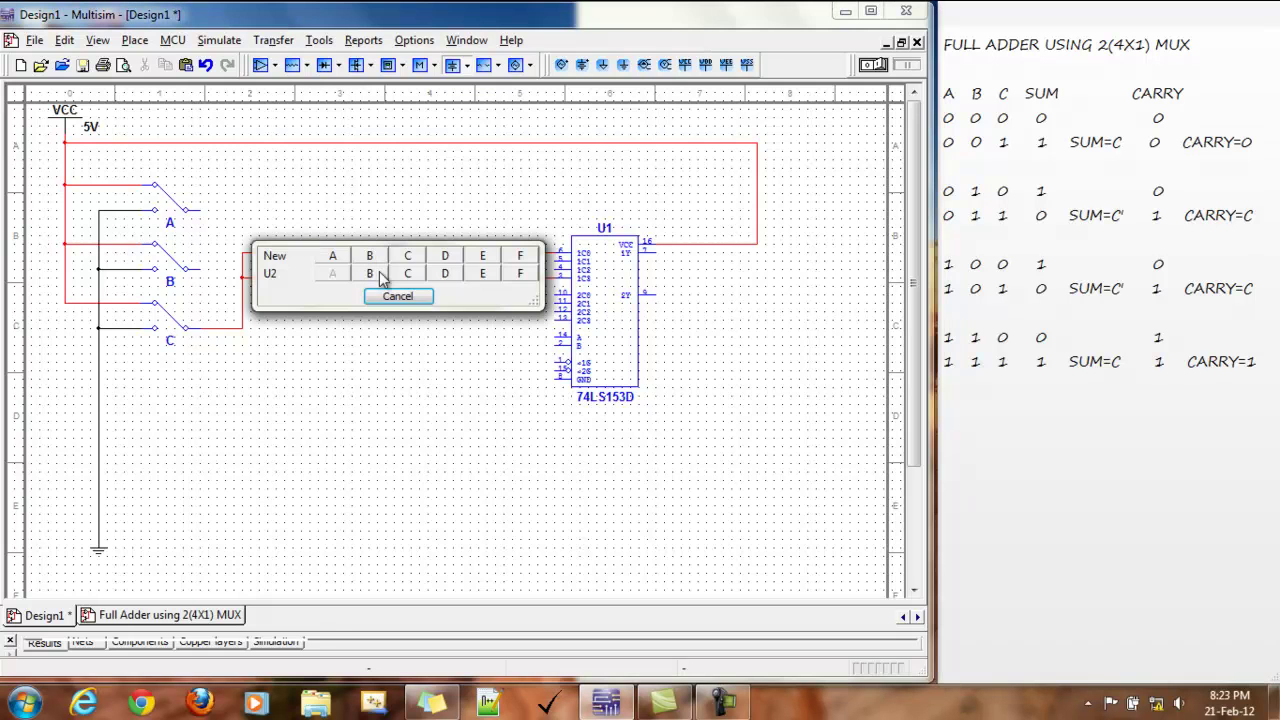
left_click(397, 297)
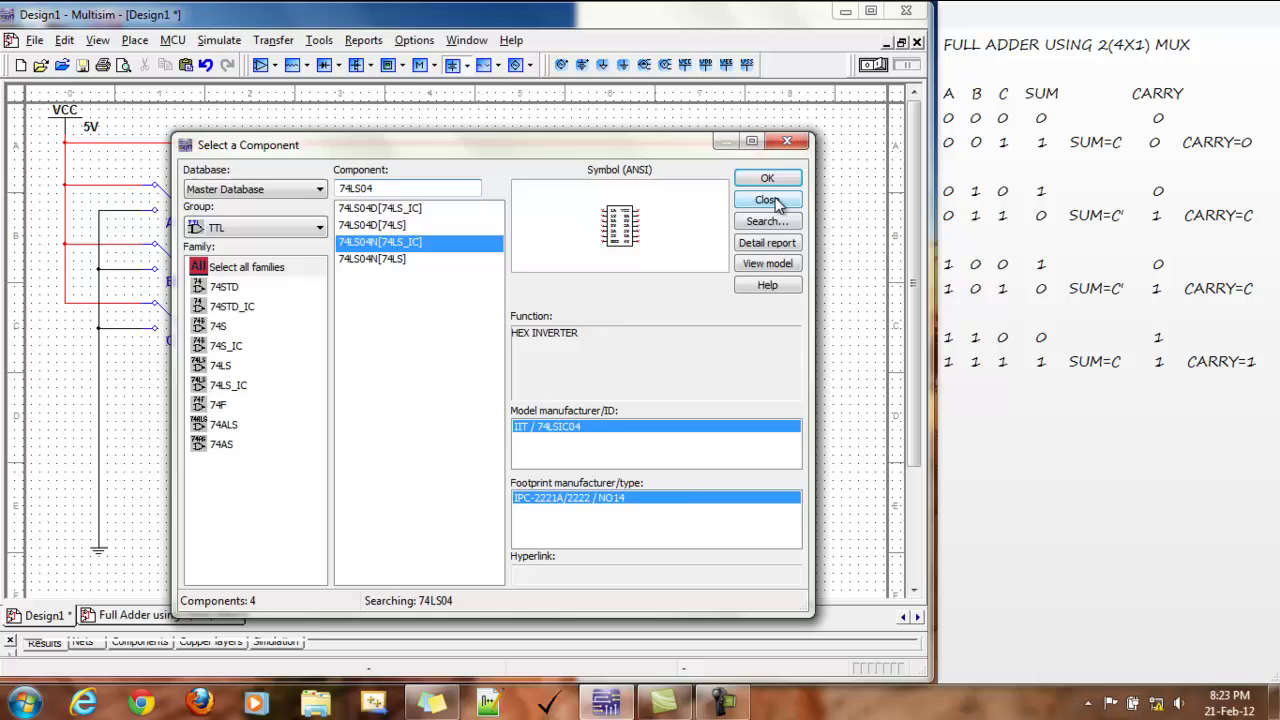
left_click(780, 202)
- Hide the inverter's label, value, RefDes and attributes, then align it on the wire
right_click(397, 274)
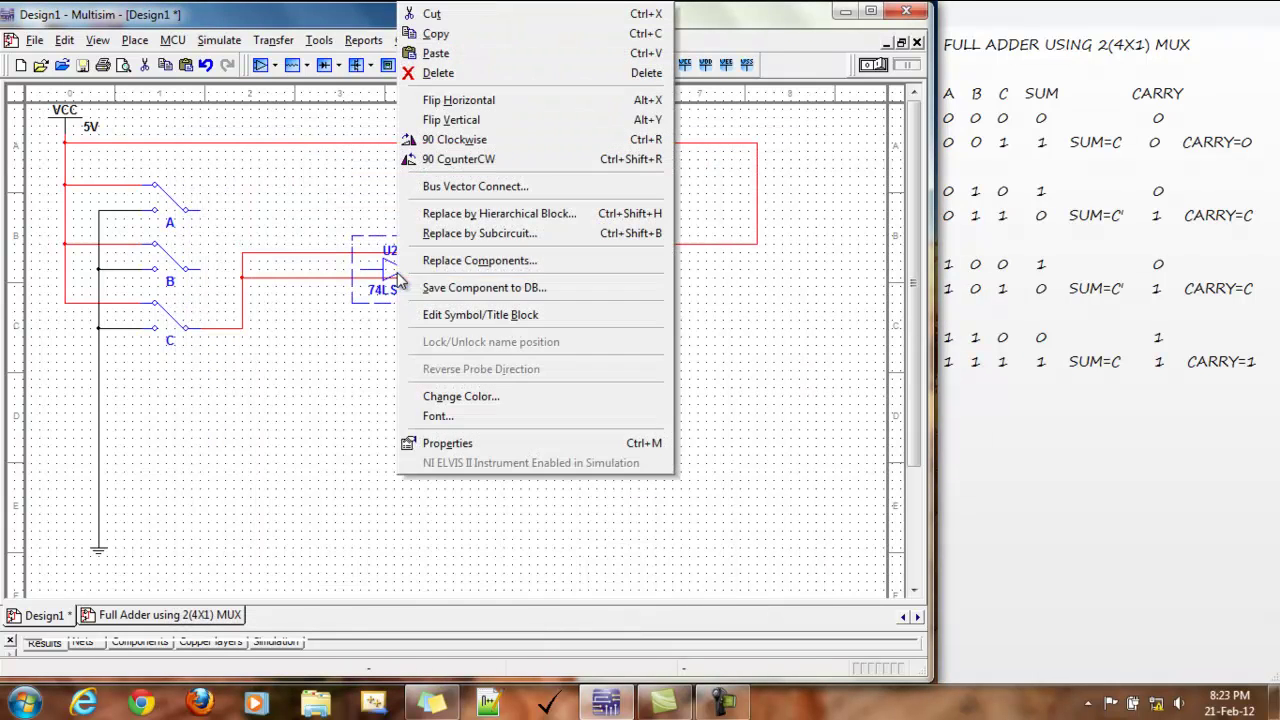
left_click(461, 445)
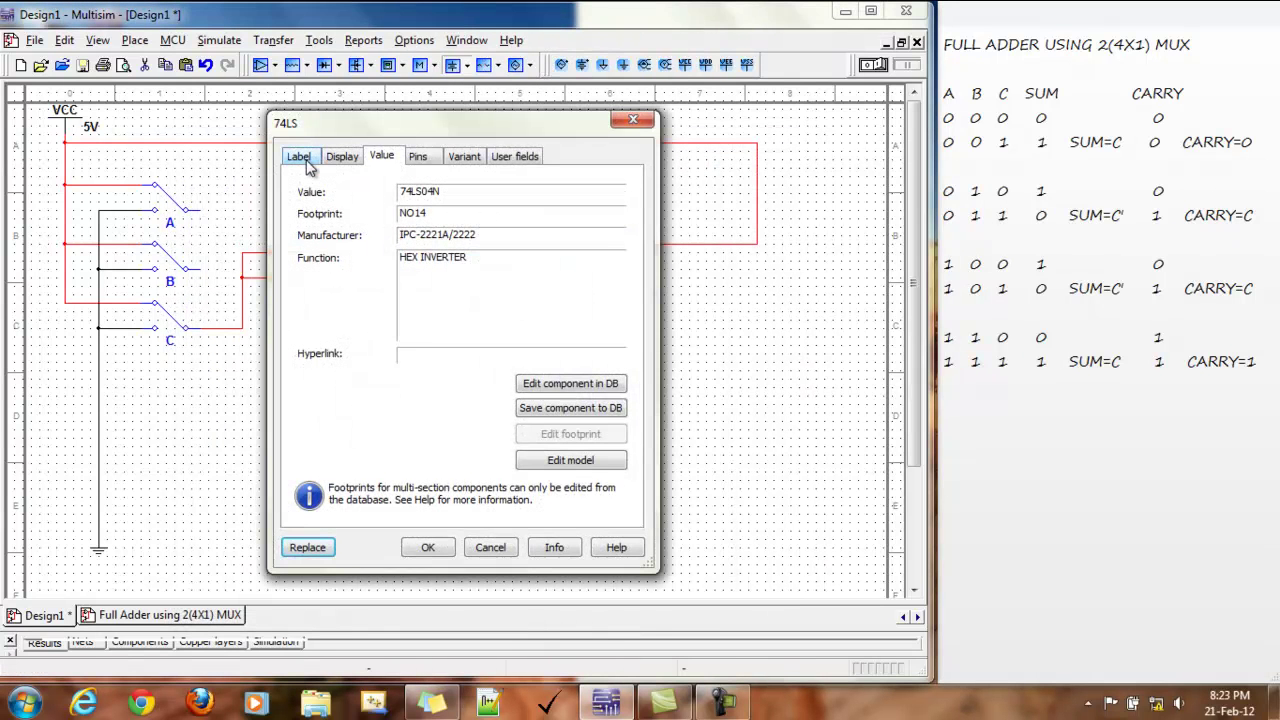
left_click(341, 158)
left_click(338, 192)
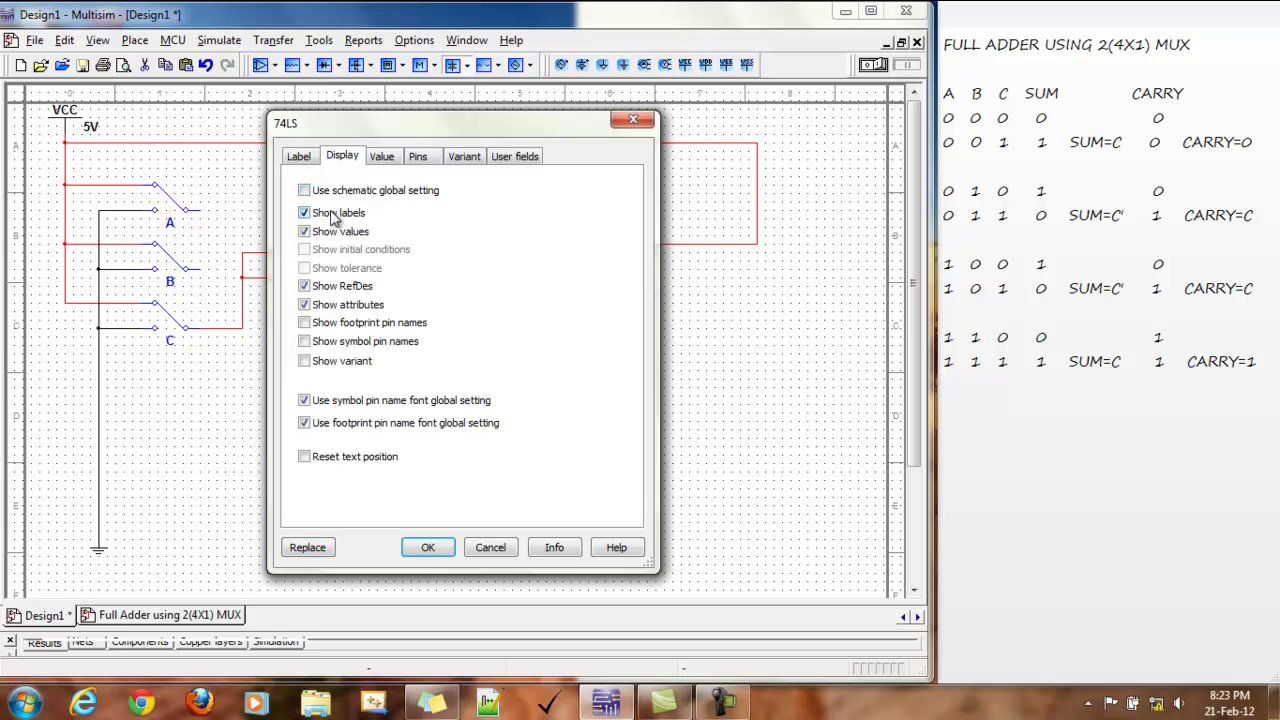
left_click(336, 213)
left_click(335, 232)
left_click(332, 287)
left_click(332, 305)
left_click(428, 547)
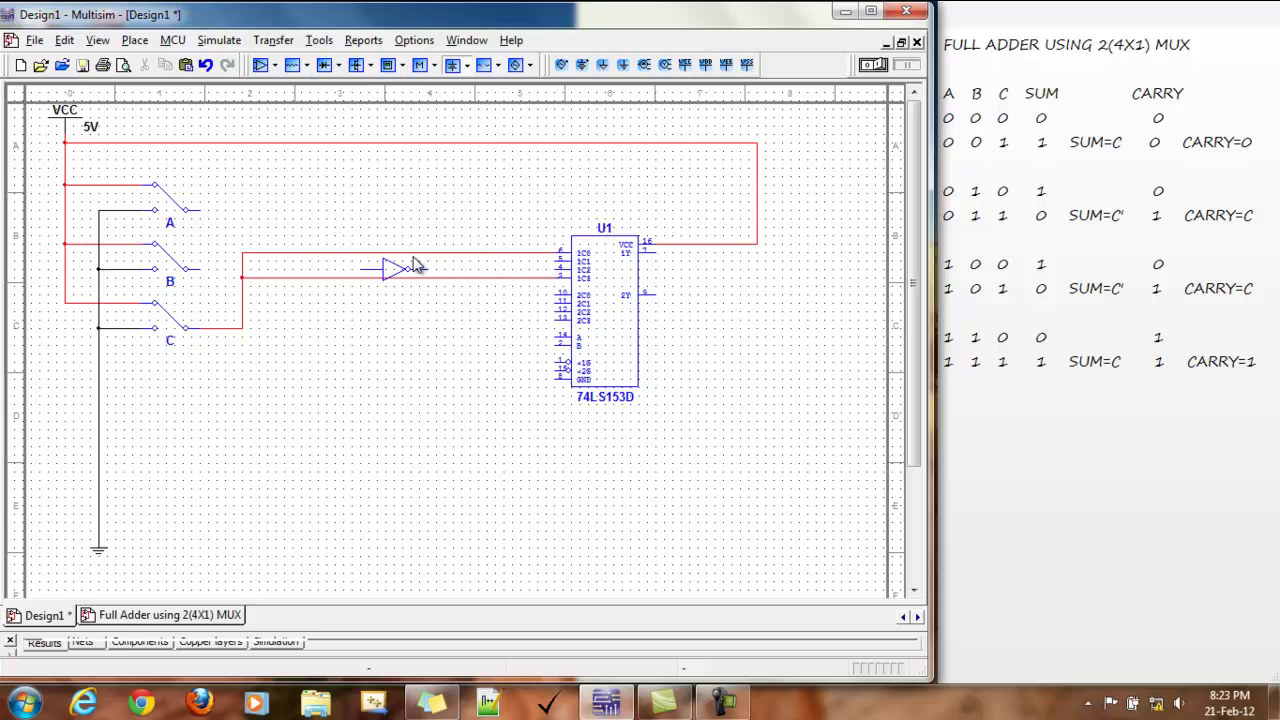
left_click_drag(382, 277, 383, 269)
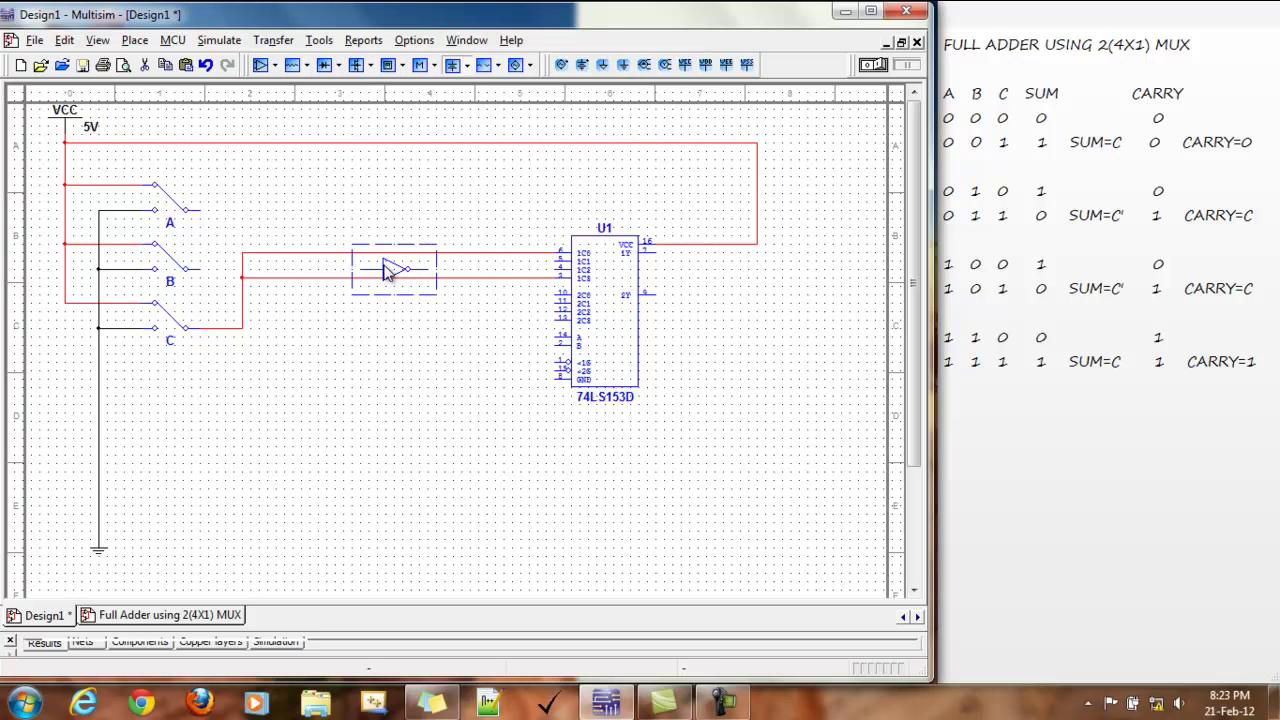
- Wire the inverter input to the C line and its output to U1 pins 5 and 4
left_click(469, 209)
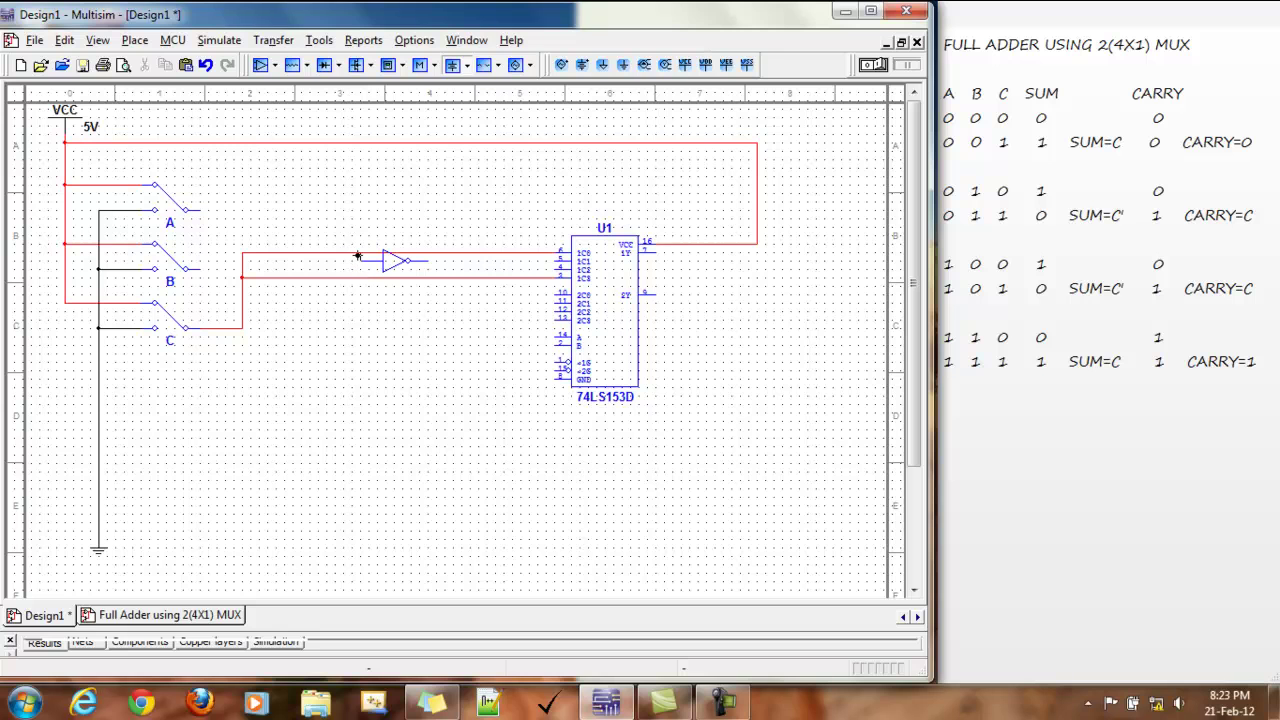
left_click(358, 256)
left_click(552, 261)
left_click(553, 268)
left_click(529, 262)
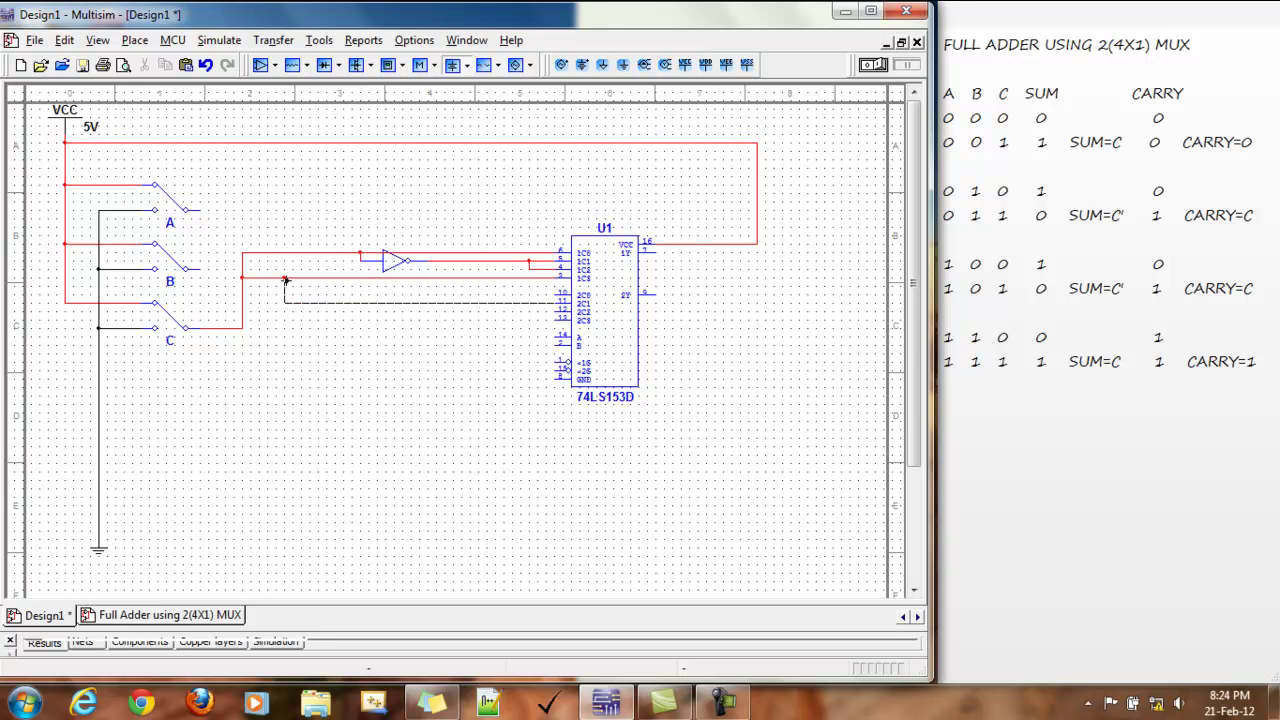
- Connect 2C1 and 2C2 to the C wire and ground 2C0
left_click(241, 302)
left_click(527, 303)
left_click(555, 292)
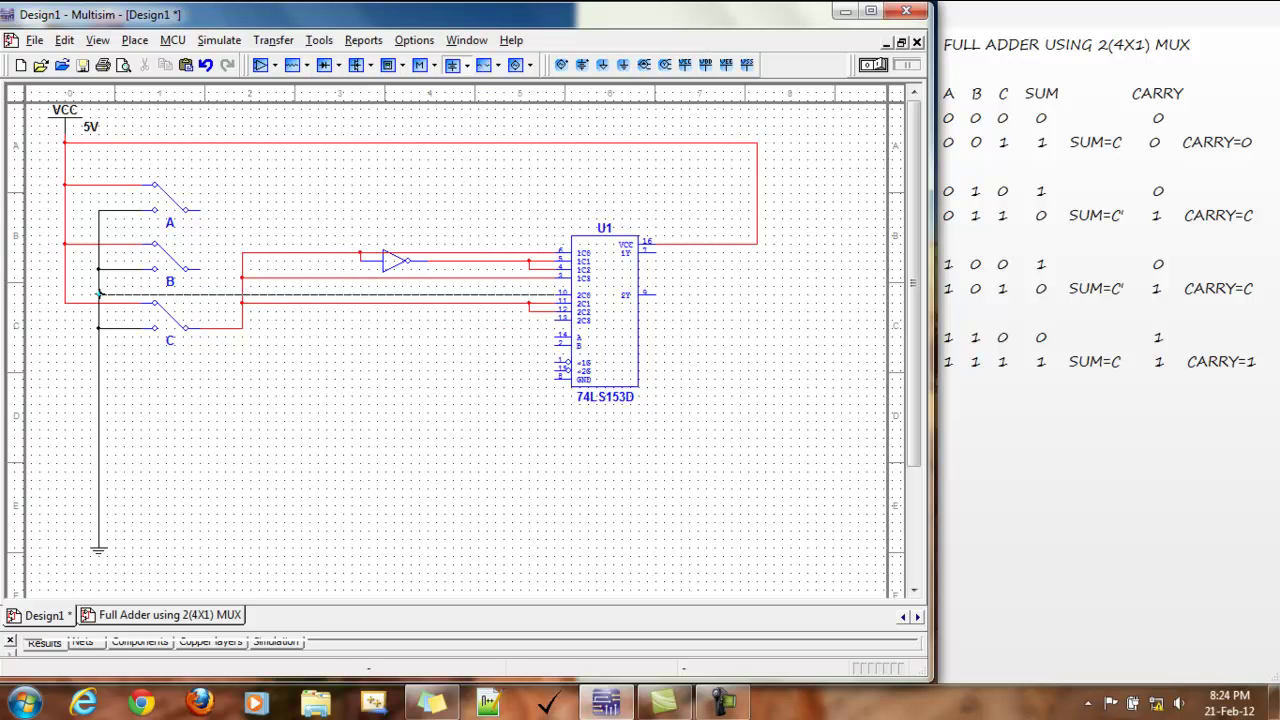
left_click(99, 293)
- Connect U1's 2C3 input to the 5V supply line
left_click(552, 321)
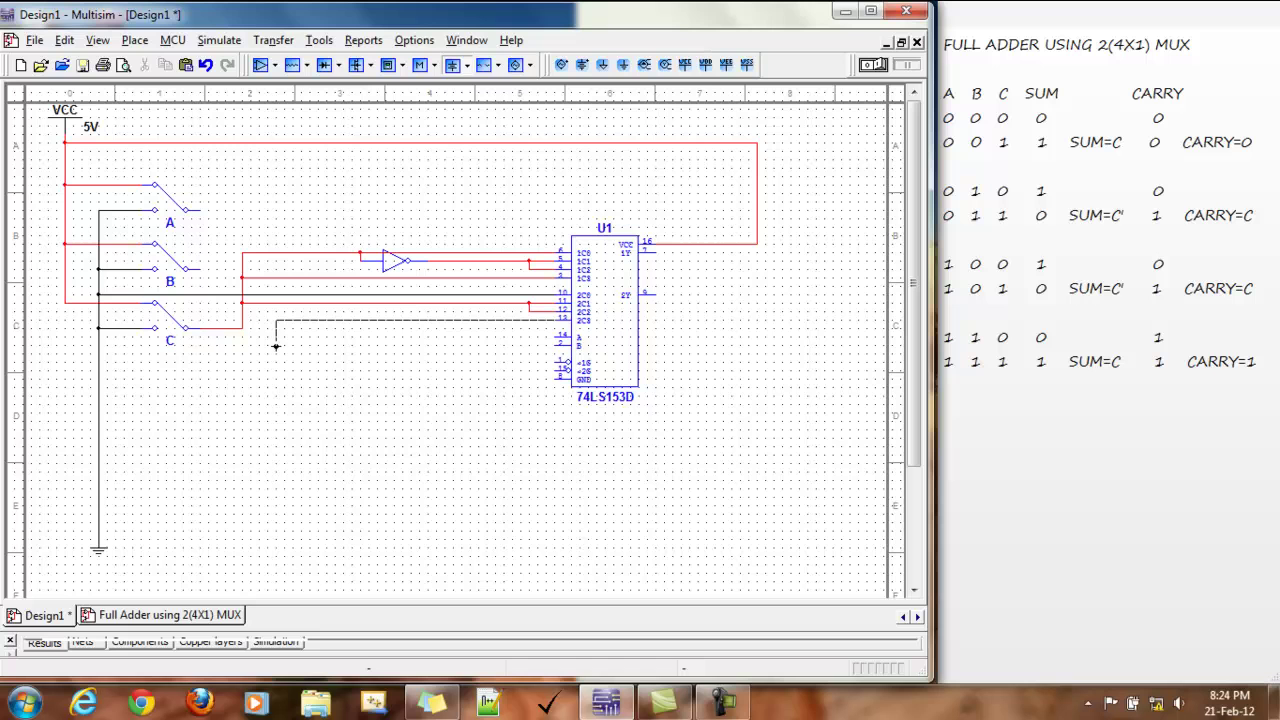
left_click(99, 328)
left_click(66, 302)
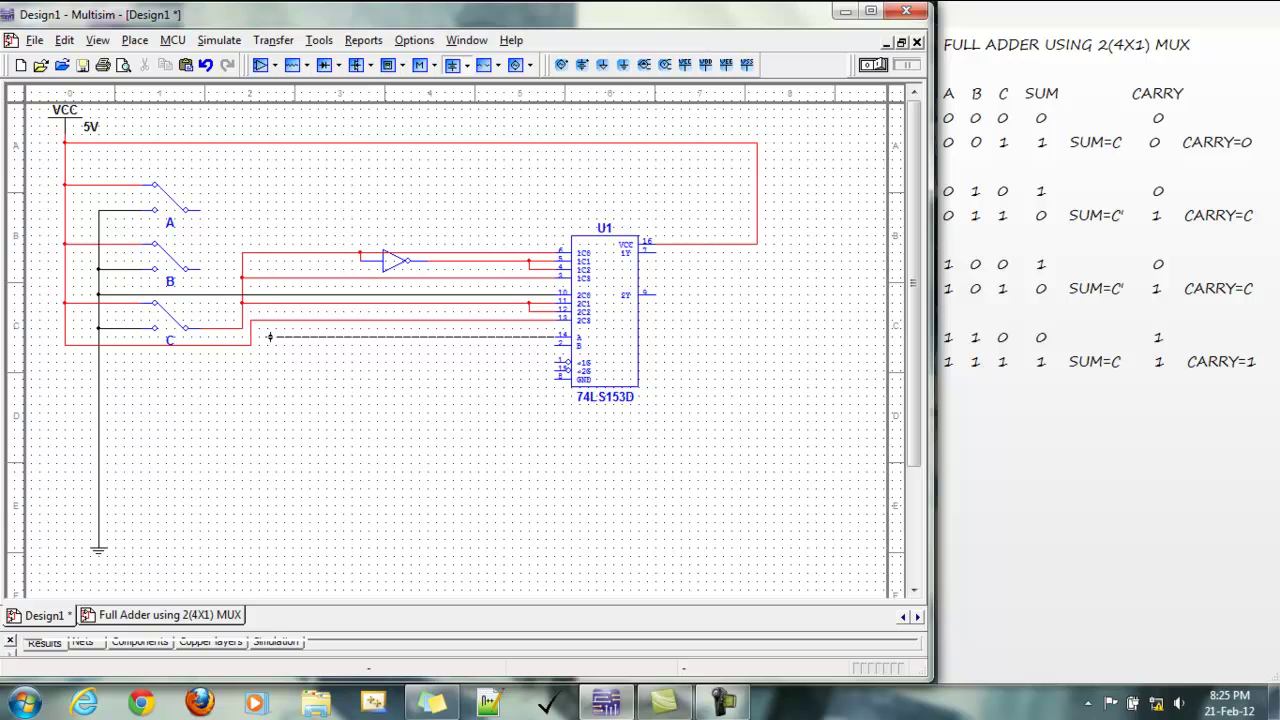
- Wire switches A and B to U1's select inputs A and B
left_click(268, 336)
left_click(203, 211)
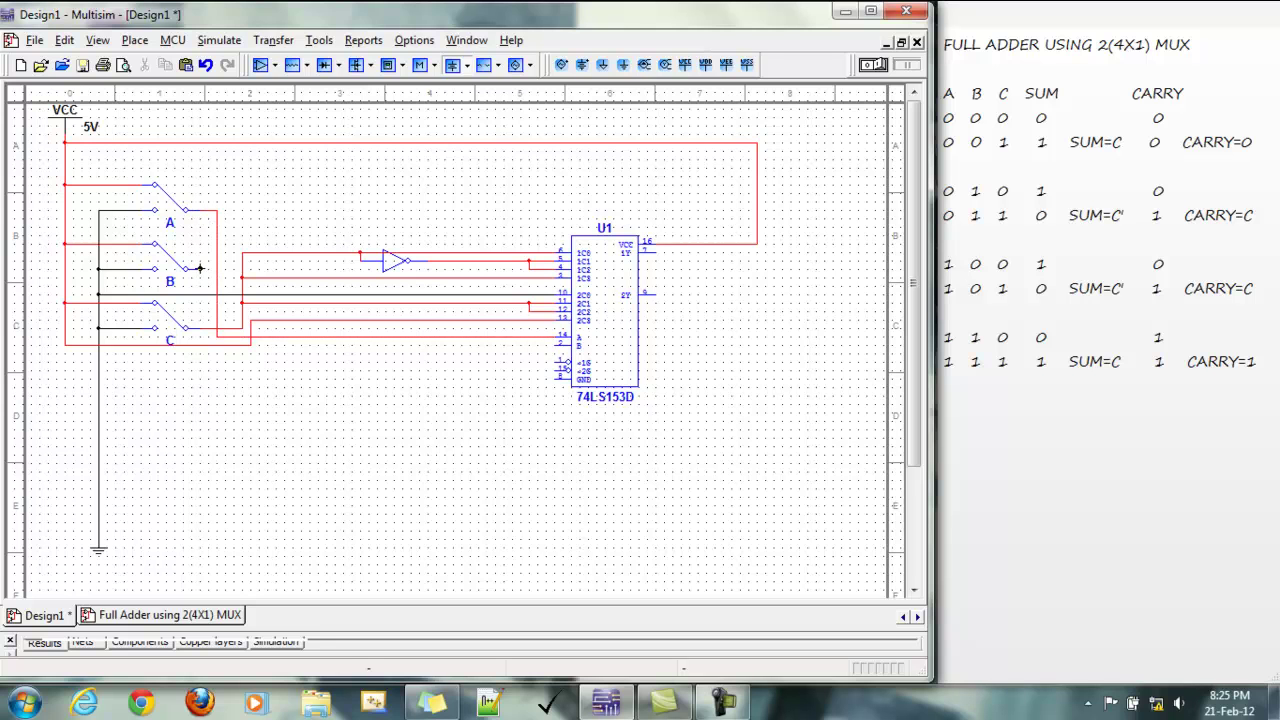
left_click(208, 281)
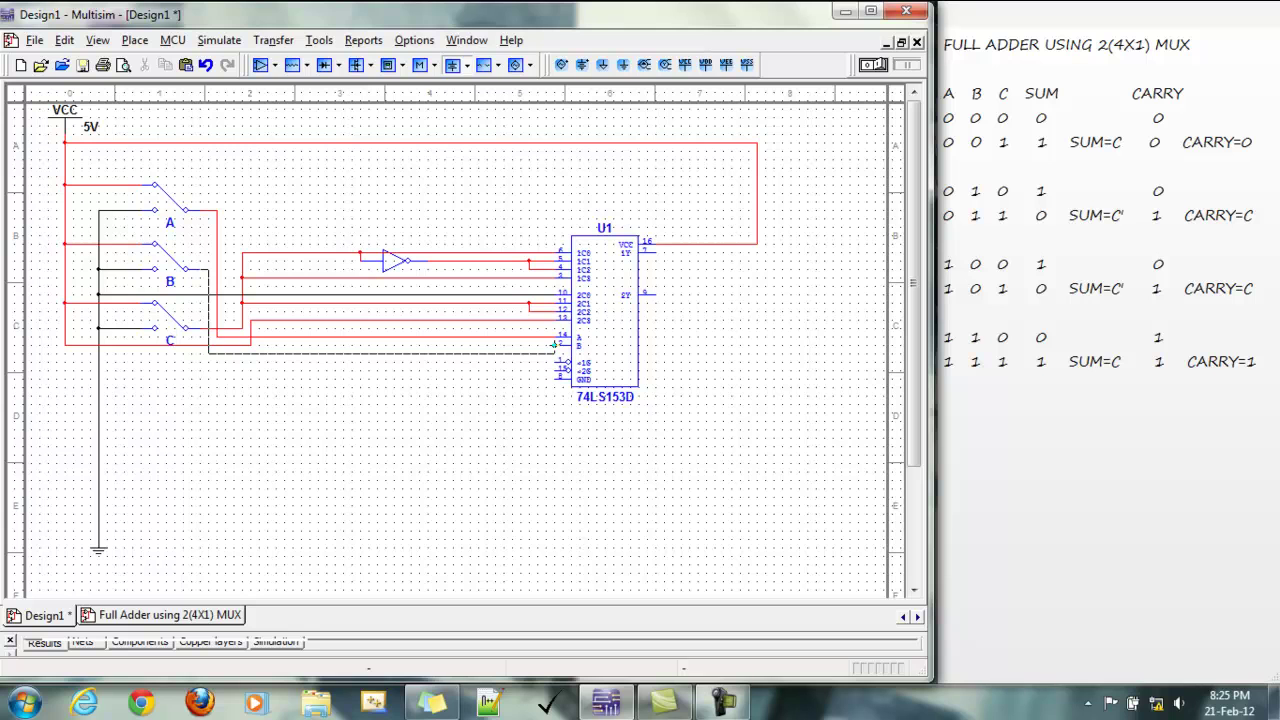
left_click(555, 345)
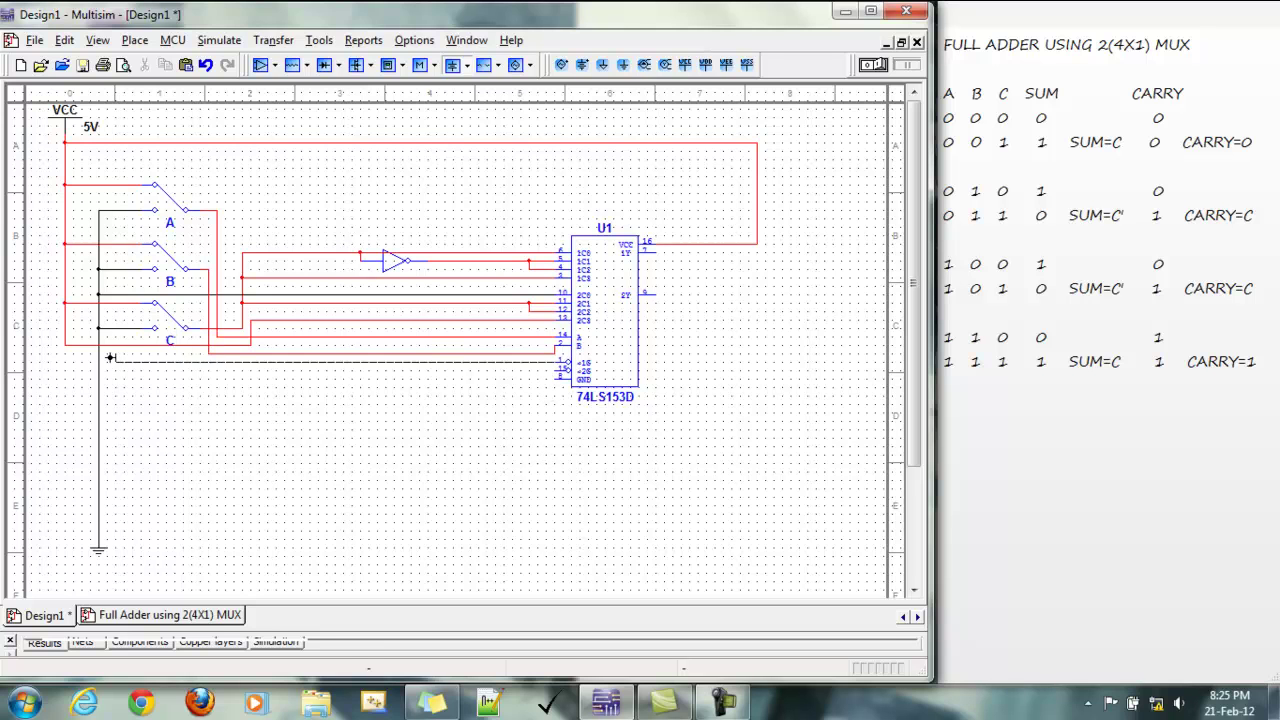
- Tie both enable pins and U1's GND pin to the ground line
left_click(98, 361)
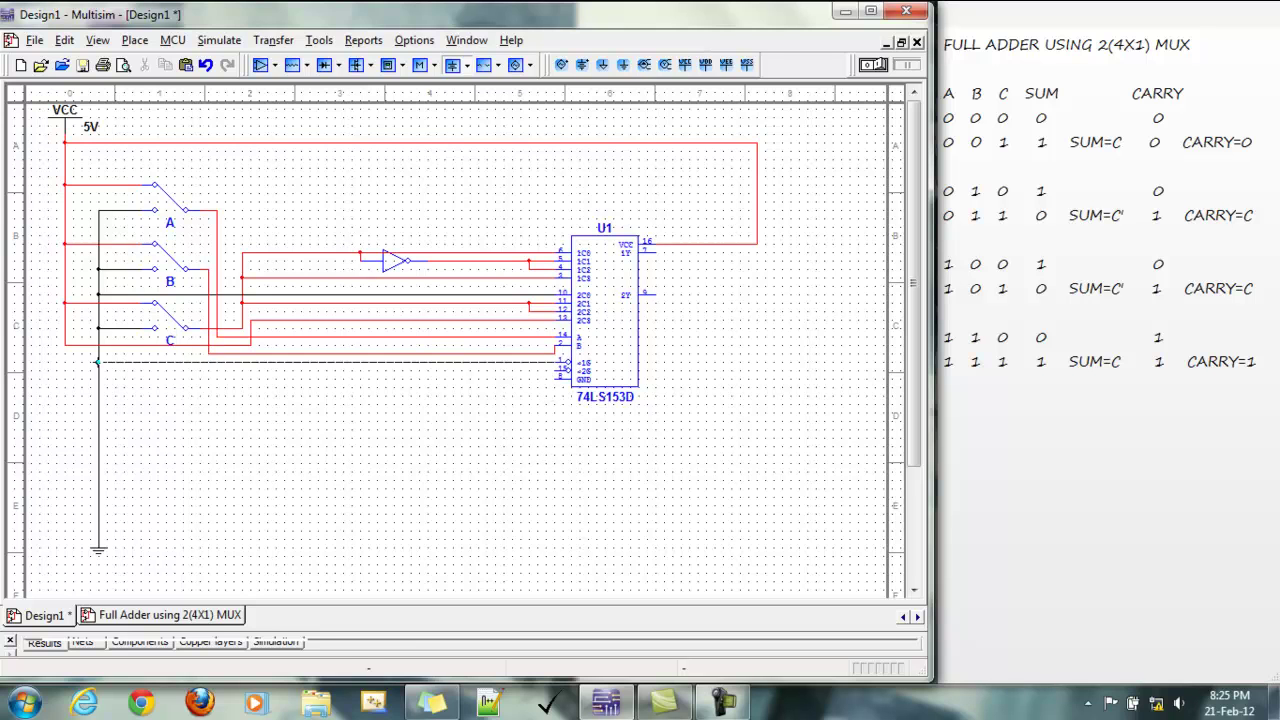
left_click(555, 370)
left_click(97, 371)
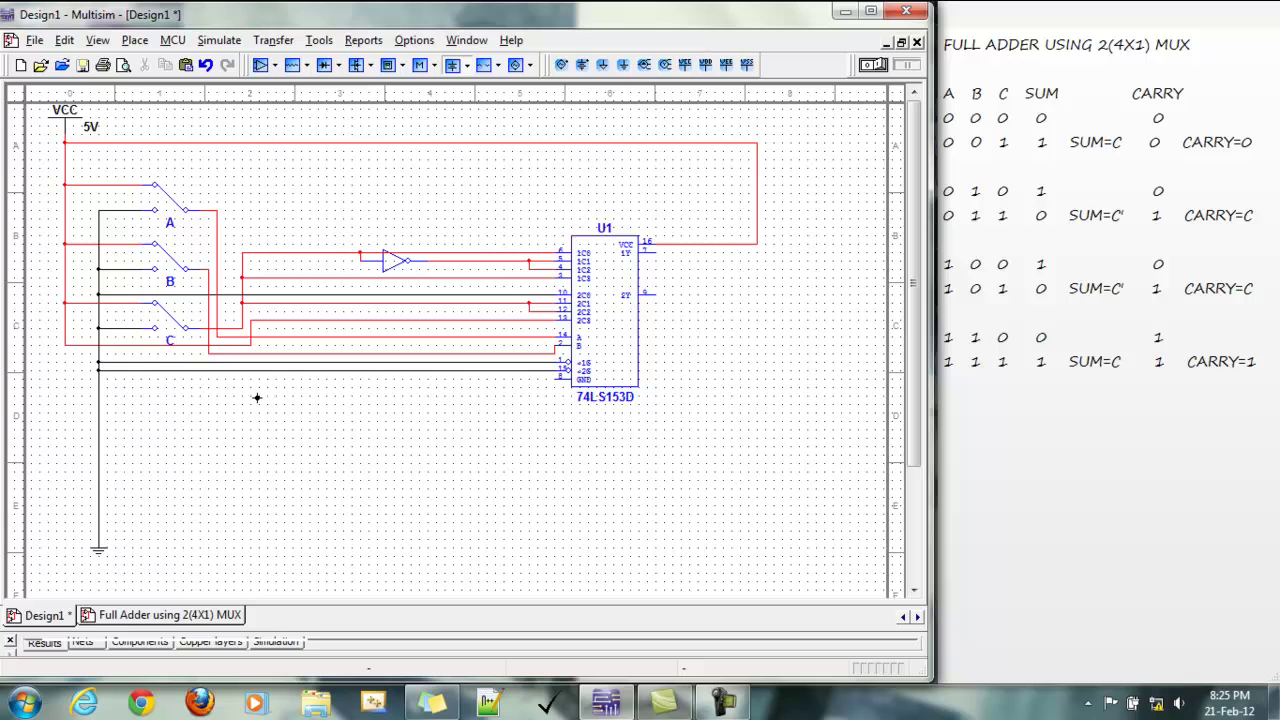
left_click(98, 378)
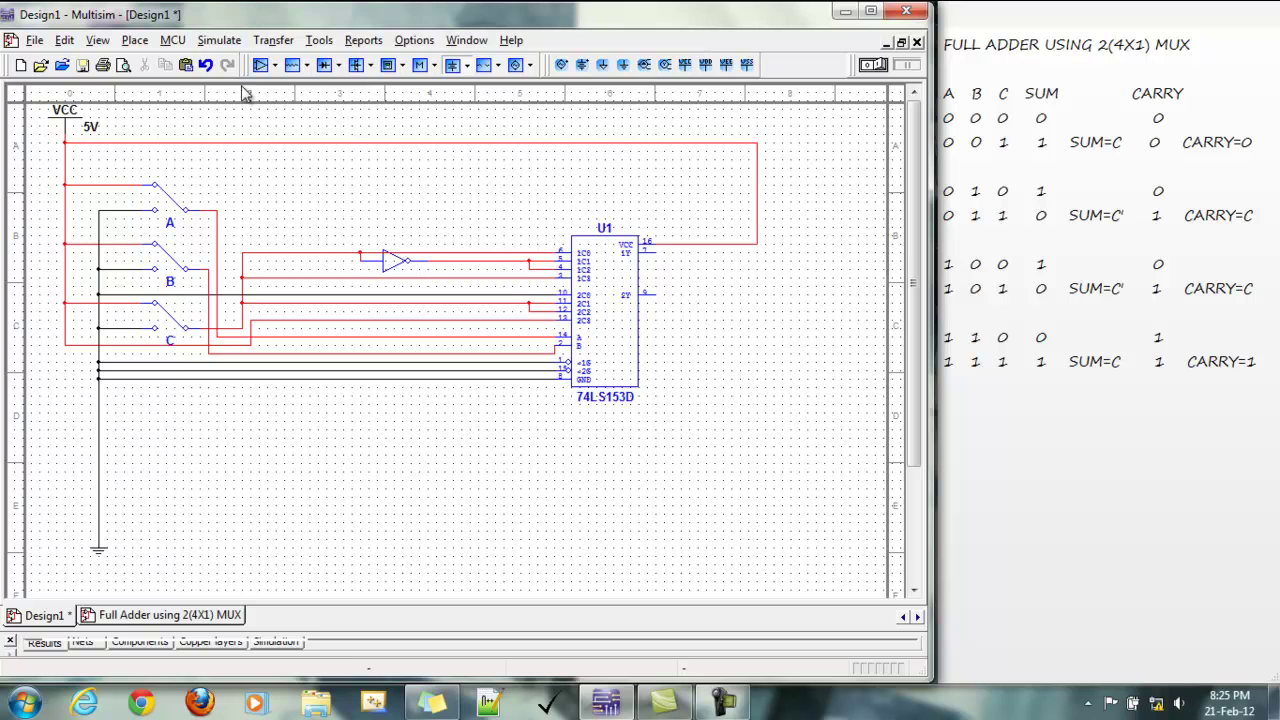
- Place a PROBE_DIG_GREEN probe from the Indicators group to the right of U1
left_click(135, 40)
left_click(161, 66)
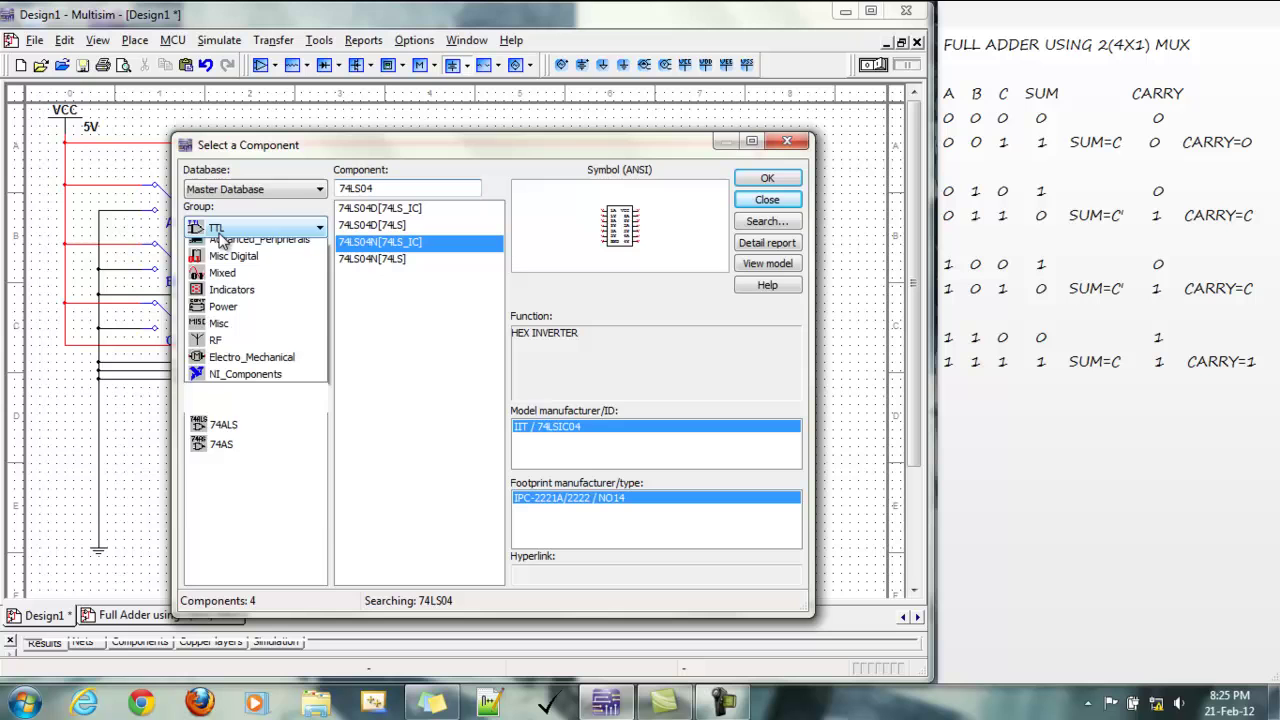
left_click(232, 446)
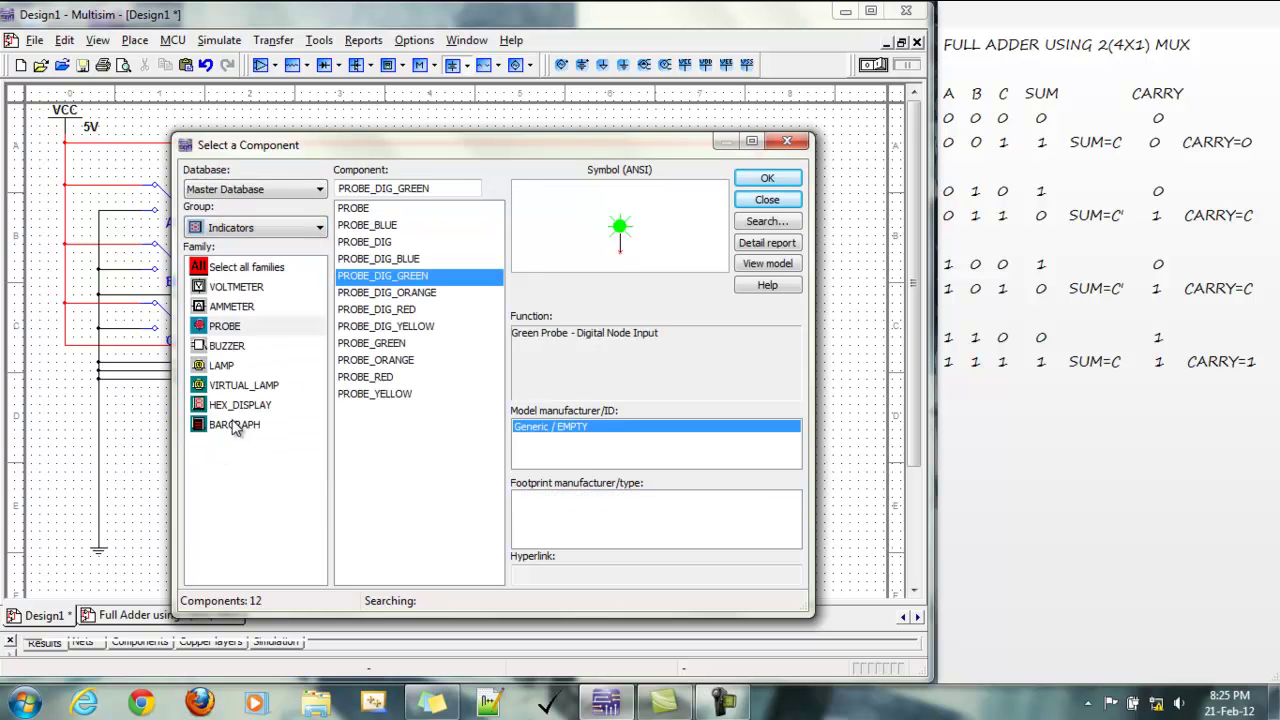
left_click(768, 178)
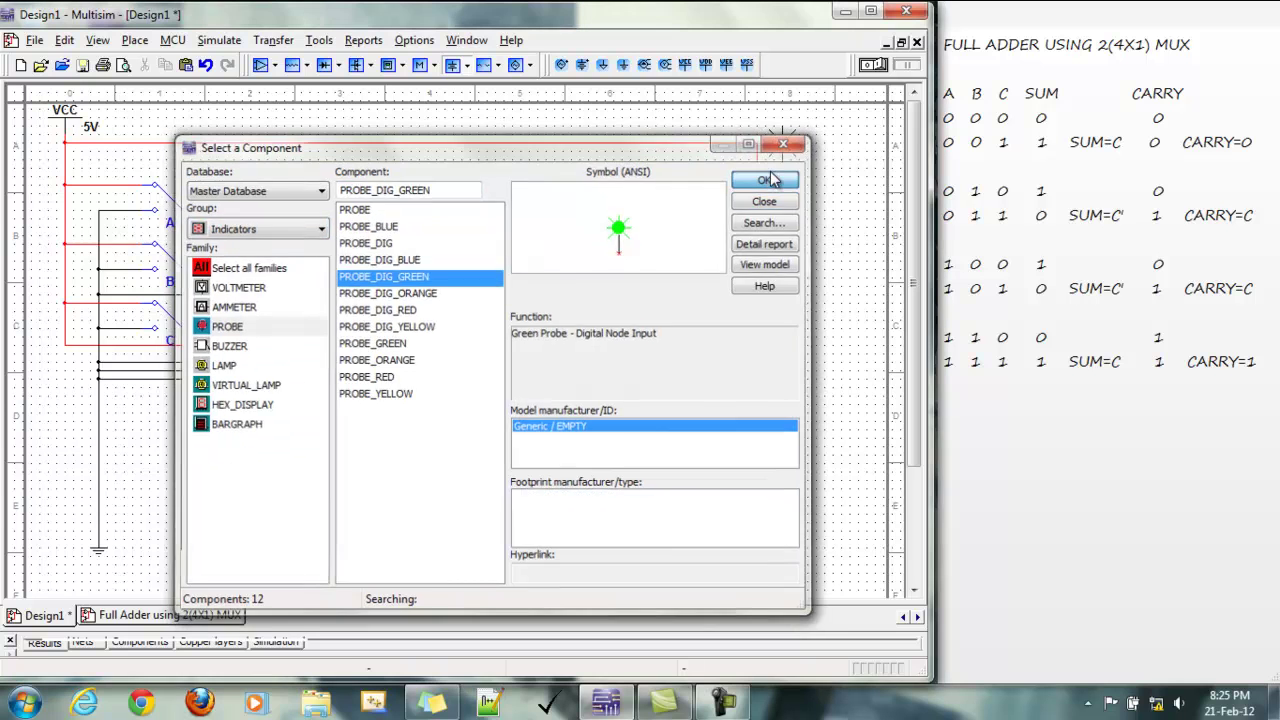
left_click(806, 250)
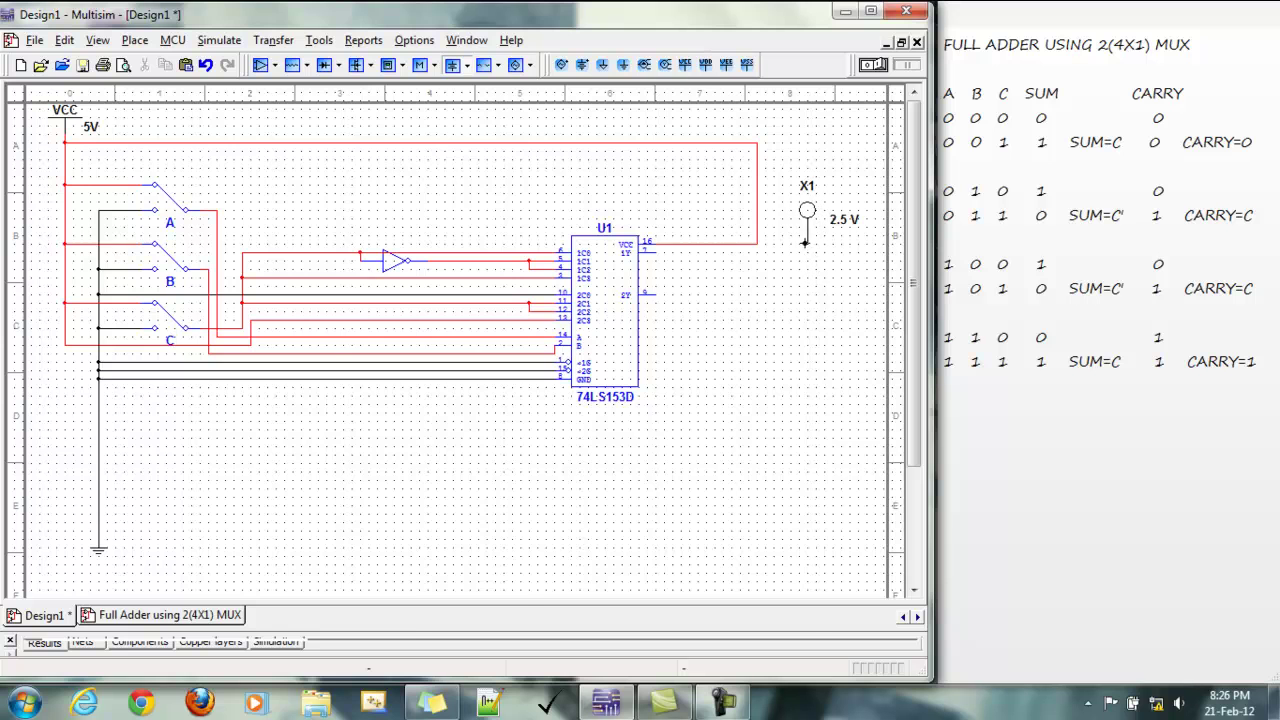
left_click(764, 200)
- Hide probe X1's attributes and RefDes and label it SUM
right_click(800, 222)
left_click(853, 443)
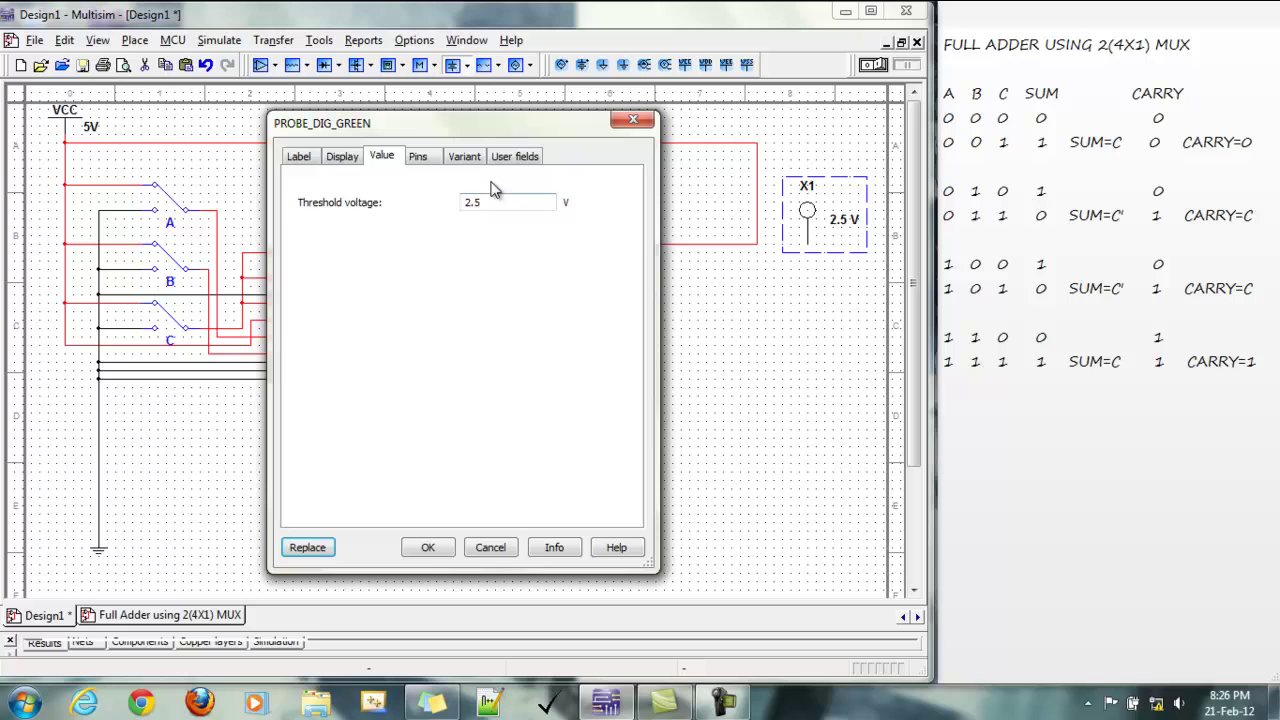
left_click(343, 157)
left_click(342, 190)
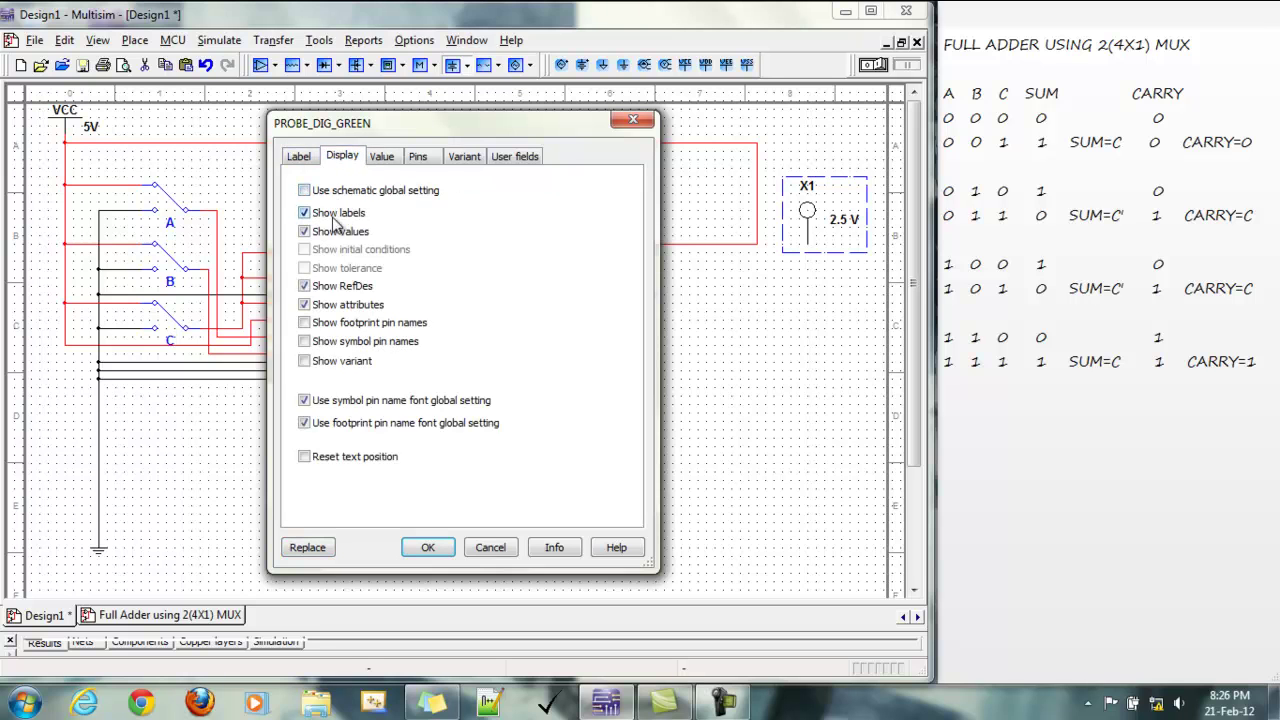
left_click(330, 305)
left_click(335, 287)
left_click(299, 158)
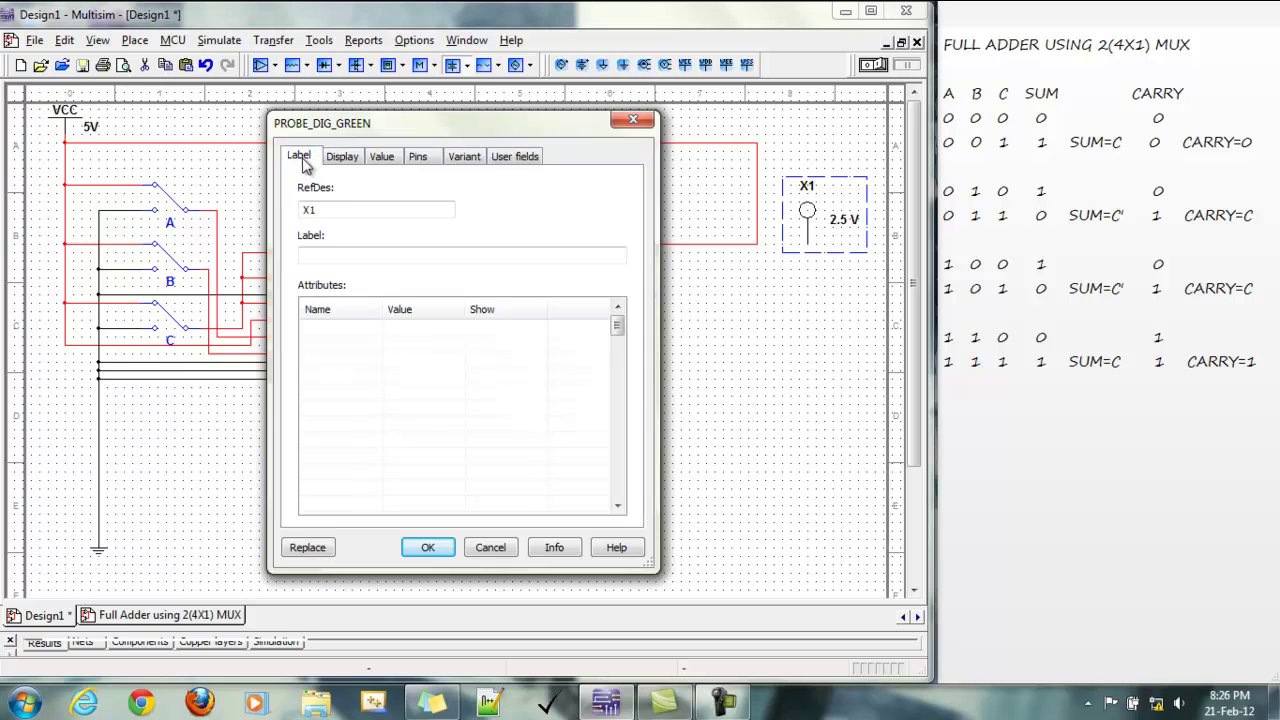
left_click(332, 256)
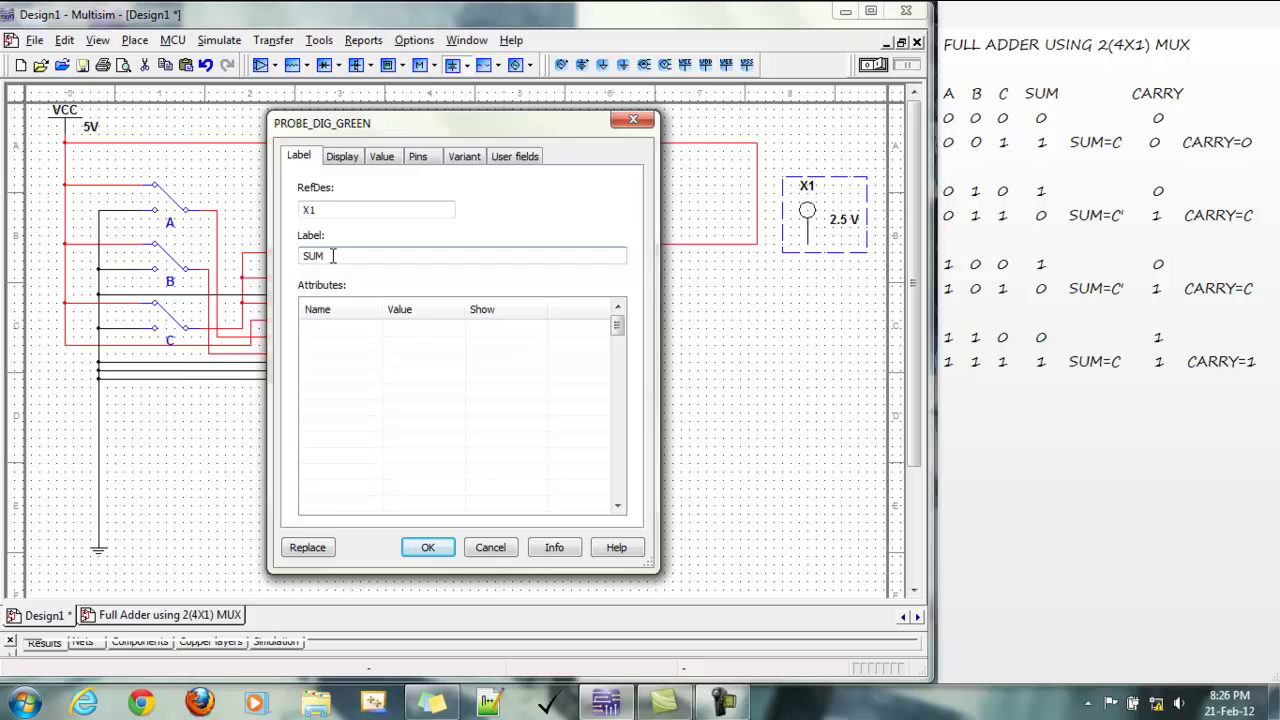
key("Return")
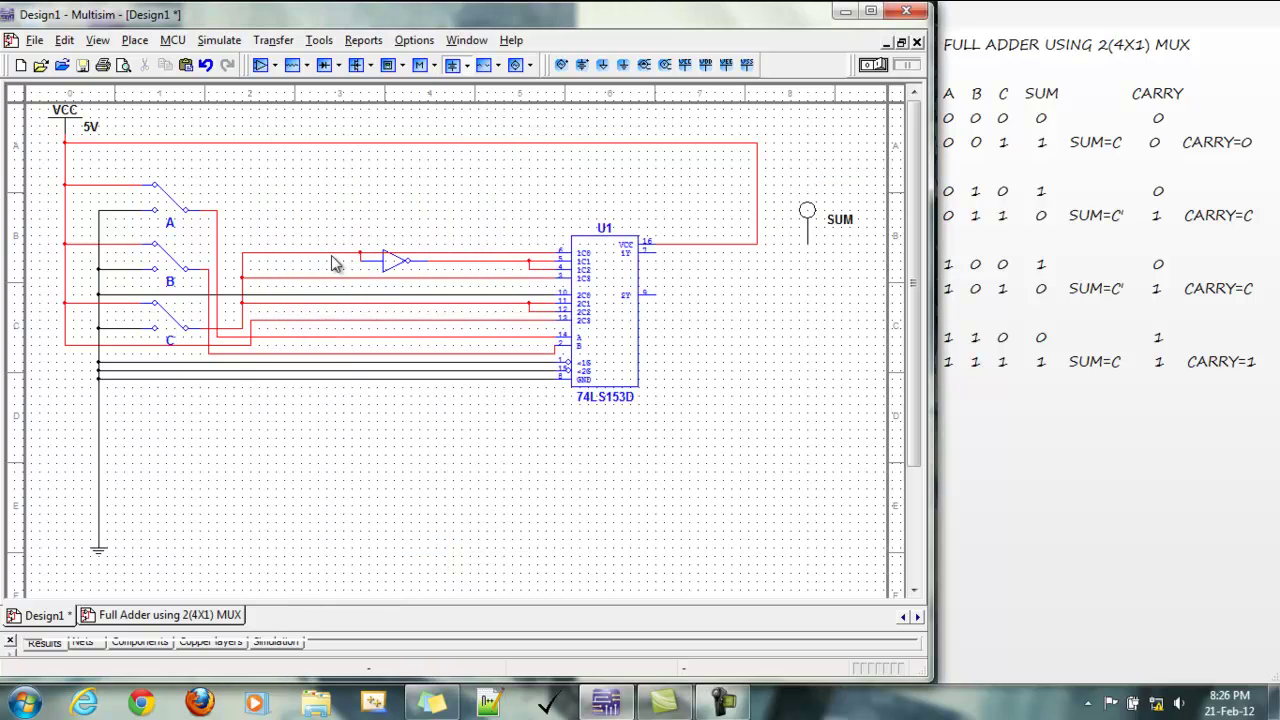
- Wire 1Y to the SUM probe, paste a copy below it, and wire 2Y to the copy
left_click(655, 255)
left_click(808, 246)
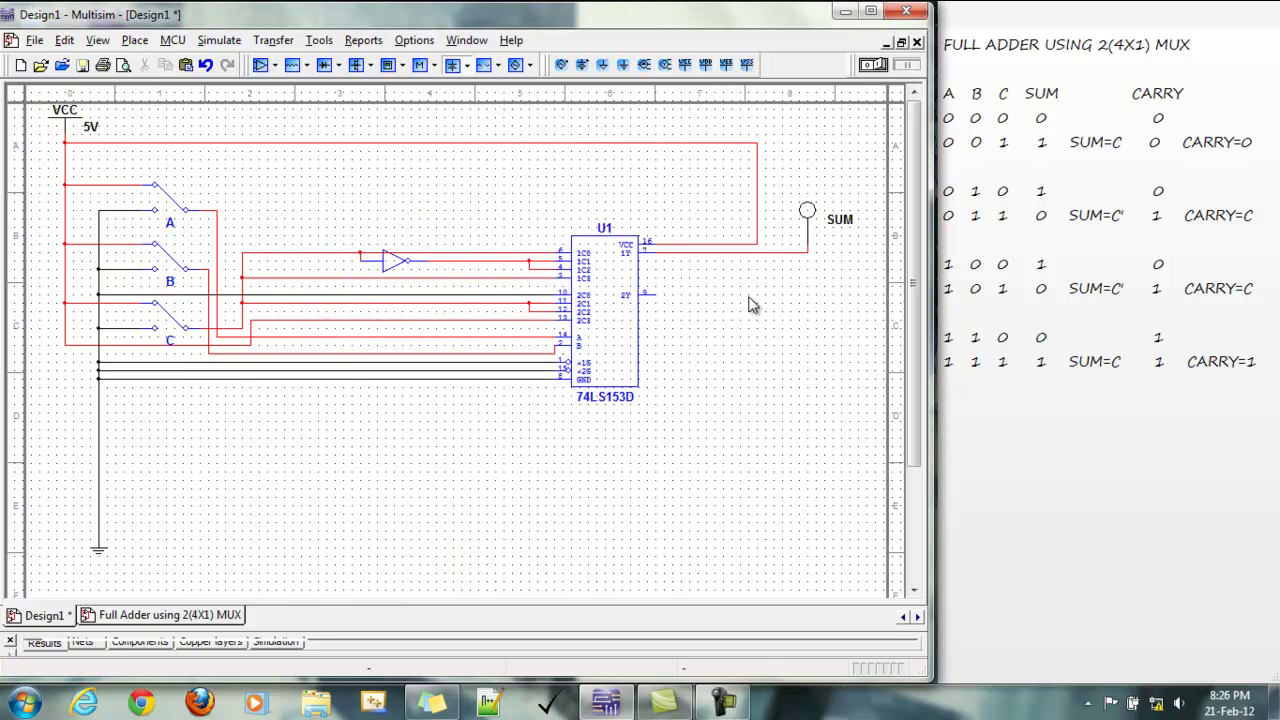
left_click(812, 230)
key("ctrl+c")
key("ctrl+v")
left_click(785, 320)
left_click(784, 311)
- Relabel the second probe CARRY
double_click(812, 292)
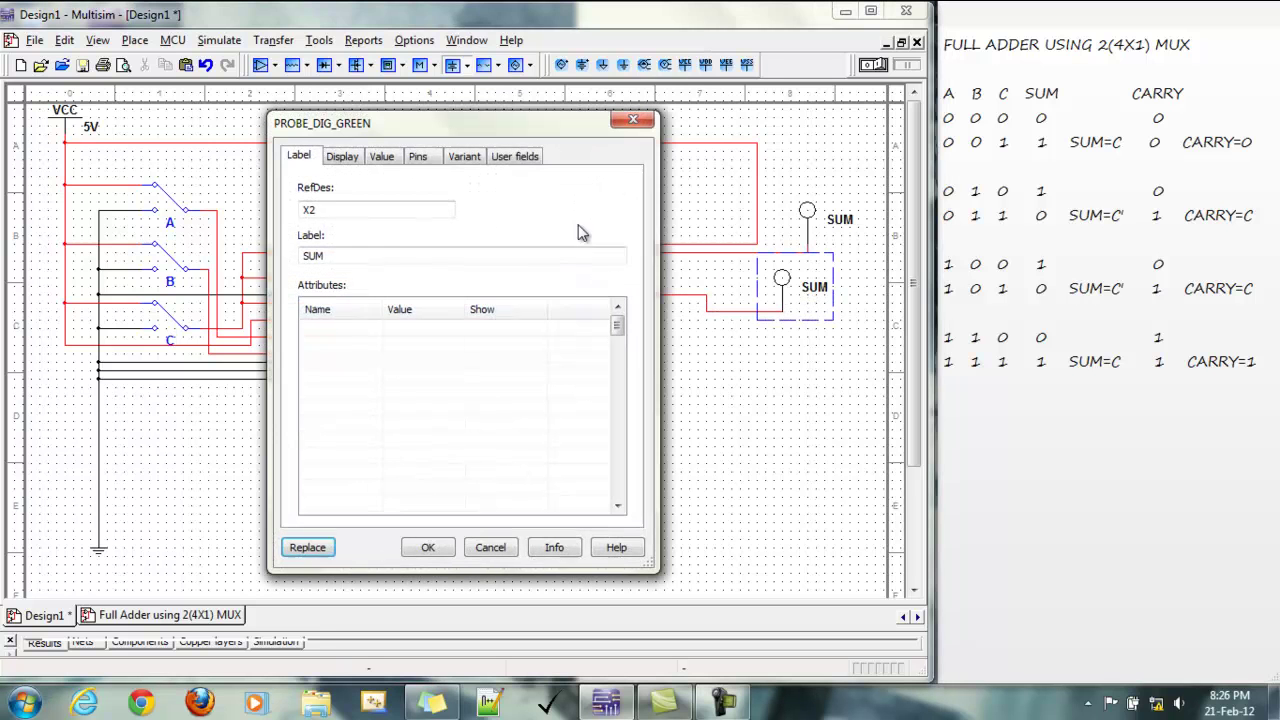
double_click(400, 257)
type("CARRY")
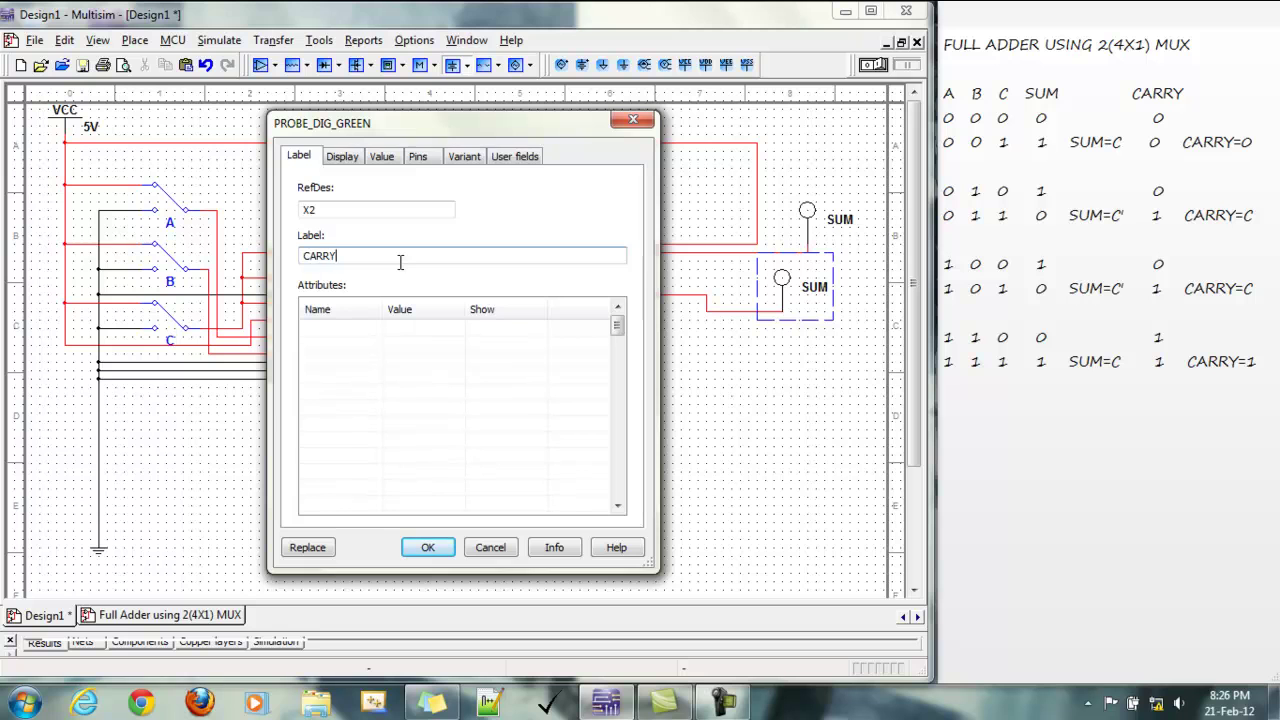
key("Return")
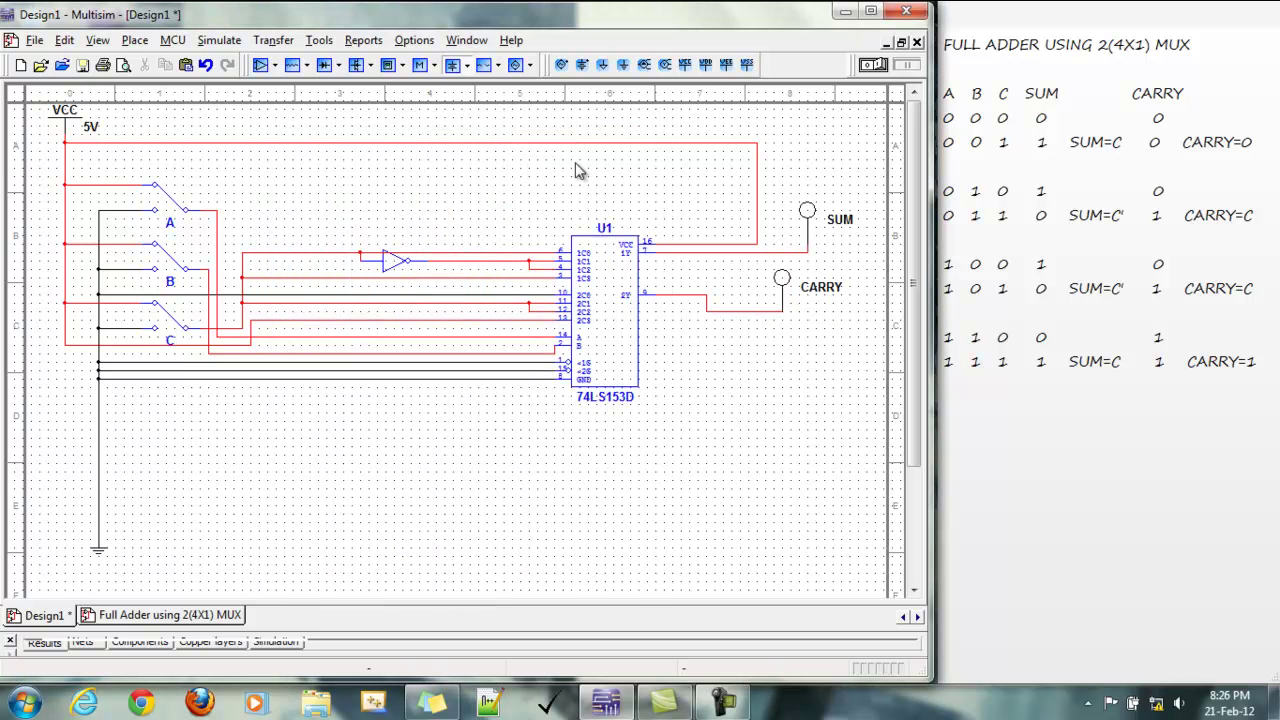
- Start the simulation and flip switches A and B to try the first input combinations
left_click(873, 65)
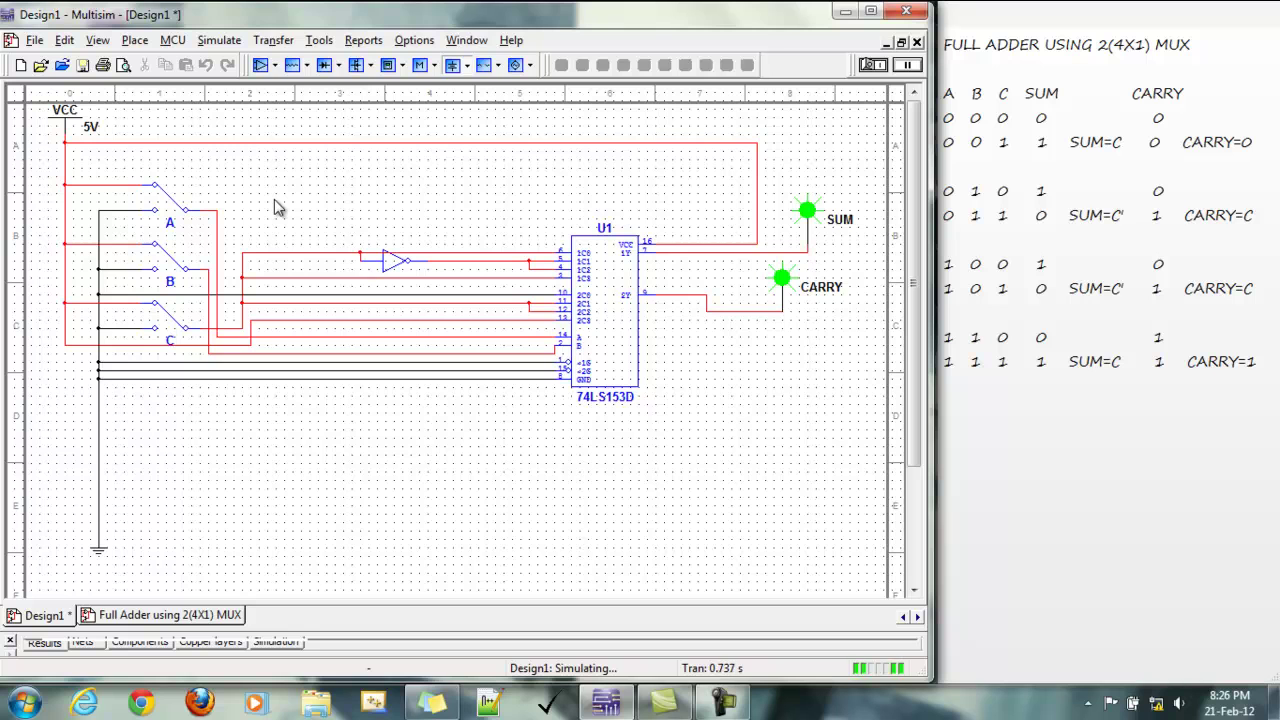
left_click(173, 208)
left_click(172, 266)
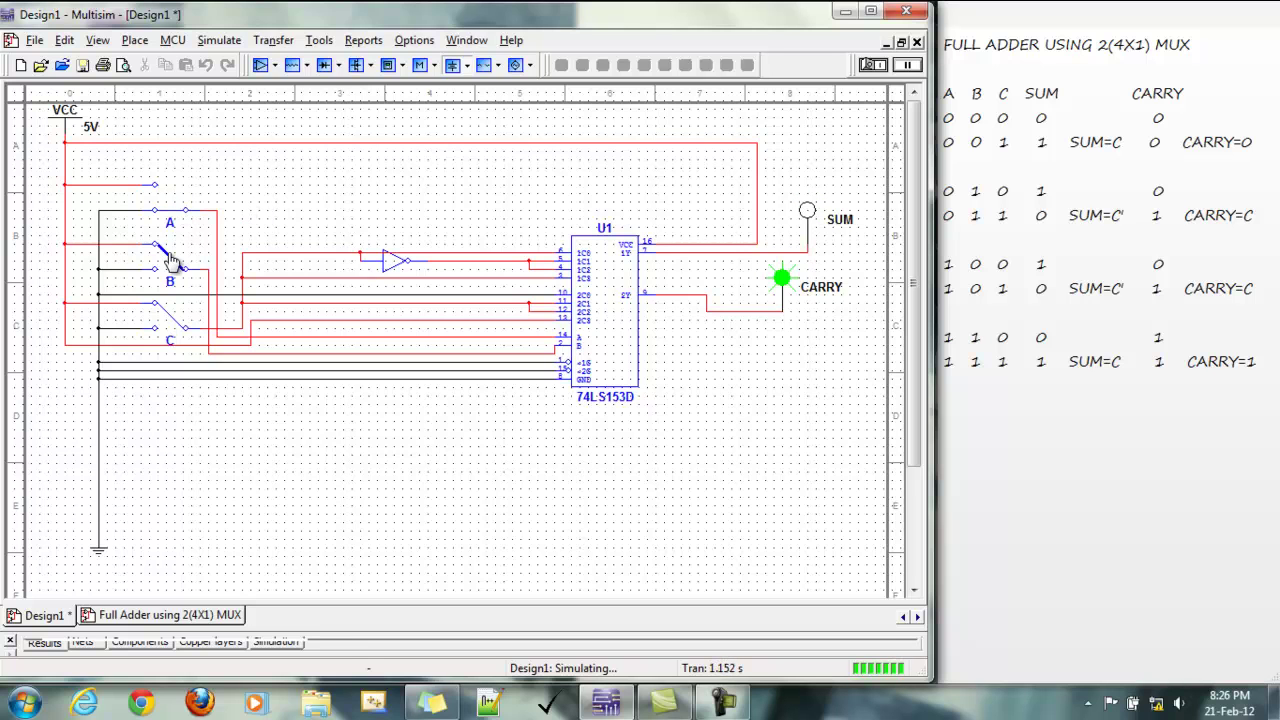
- Toggle switches C and B through more rows, ending with only B high: SUM 1, CARRY 0
left_click(172, 330)
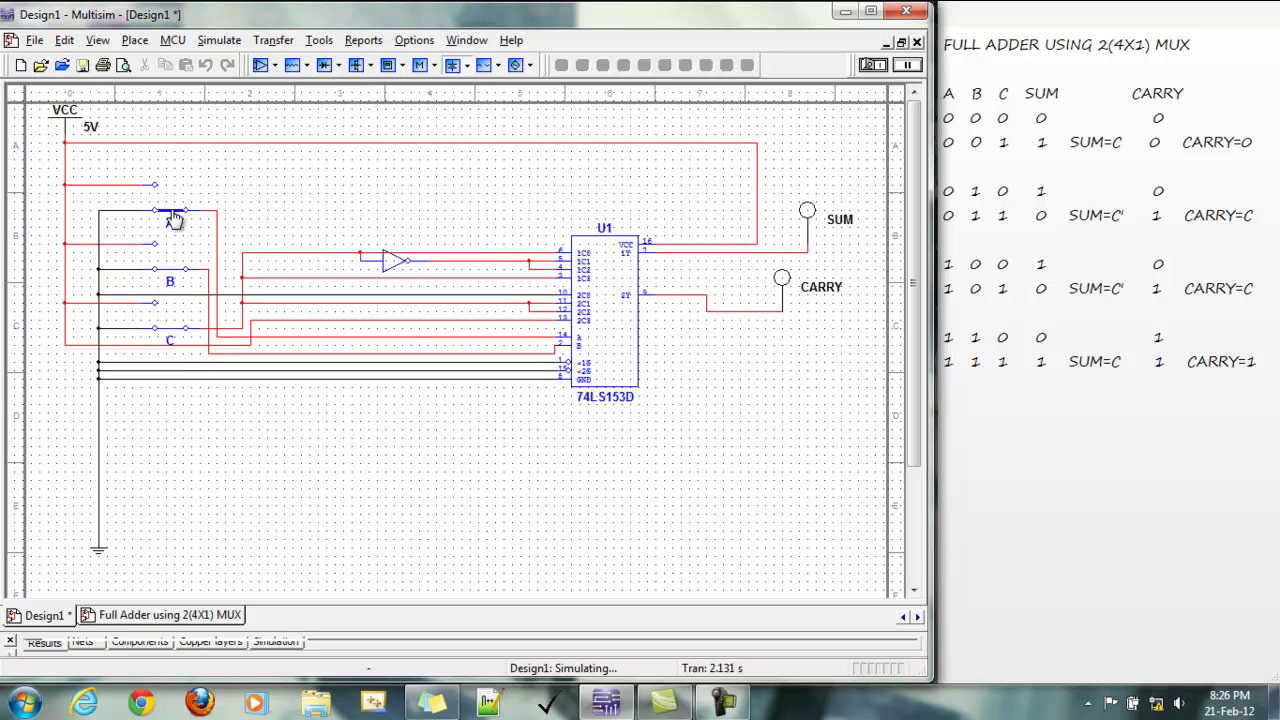
left_click(172, 332)
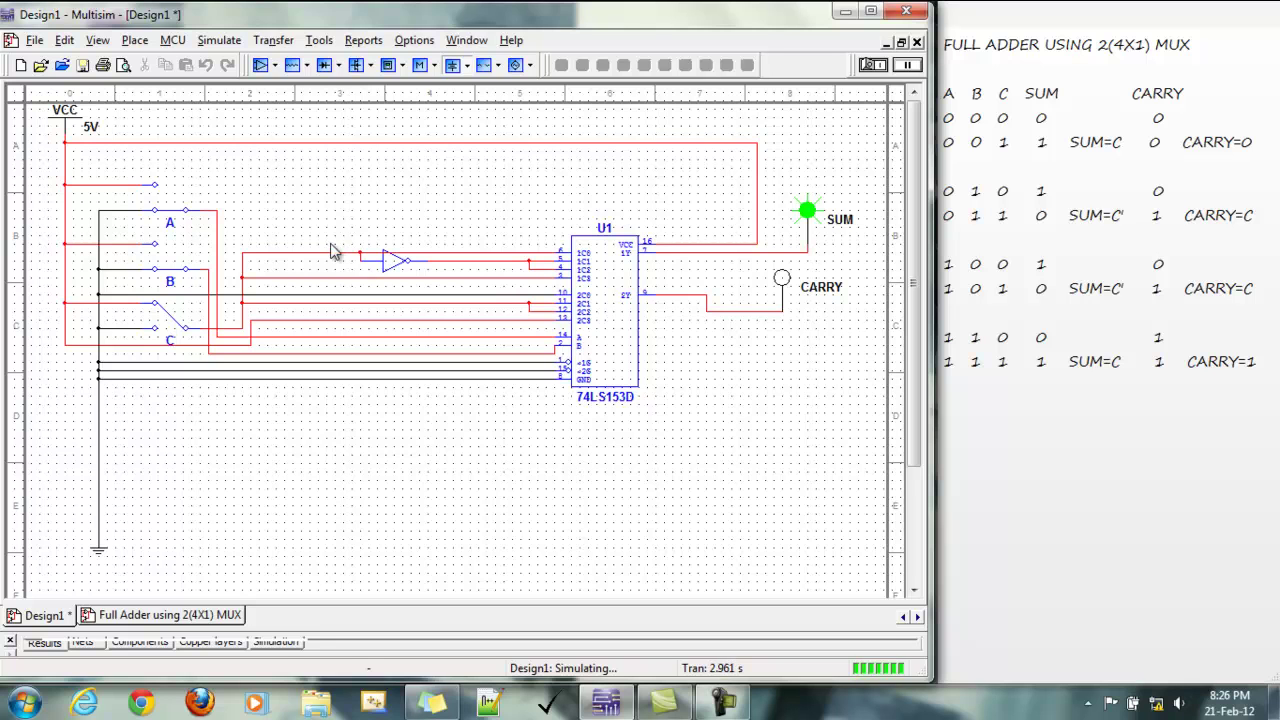
left_click(160, 286)
left_click(170, 318)
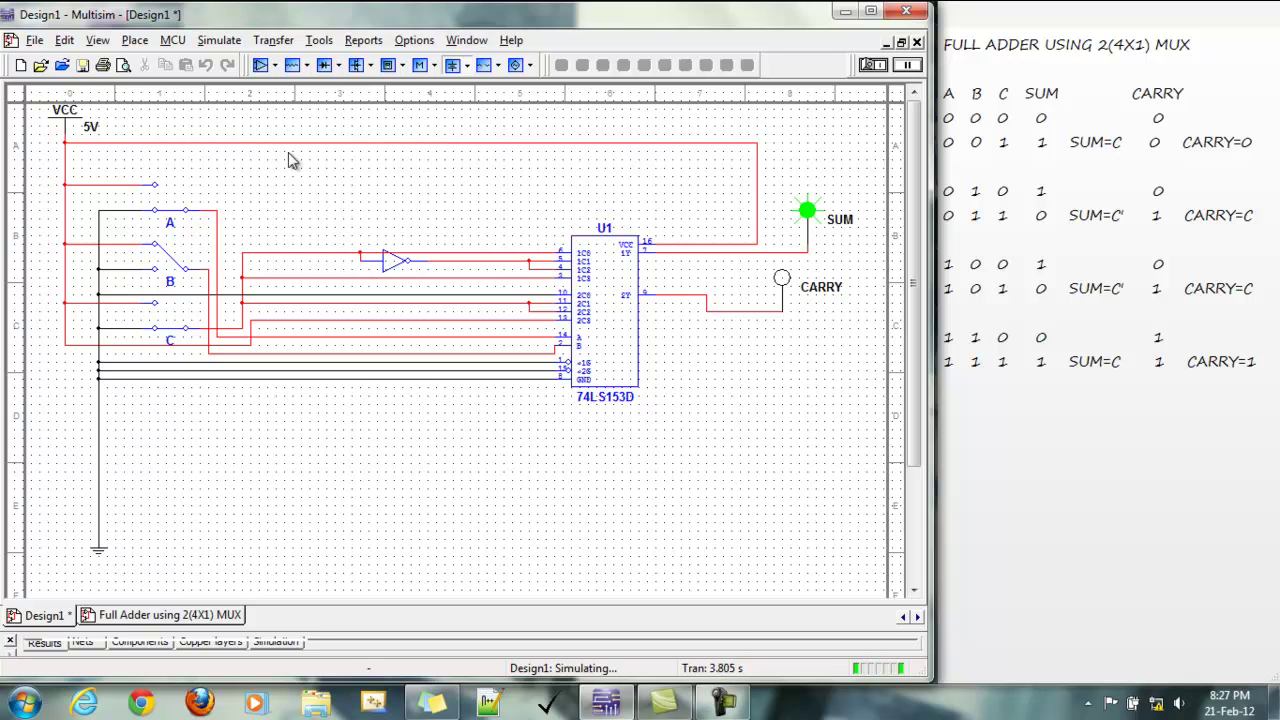
- Cycle switches A, B and C through the remaining truth-table rows, finishing at A=B=C=1 with SUM and CARRY lit
left_click(172, 330)
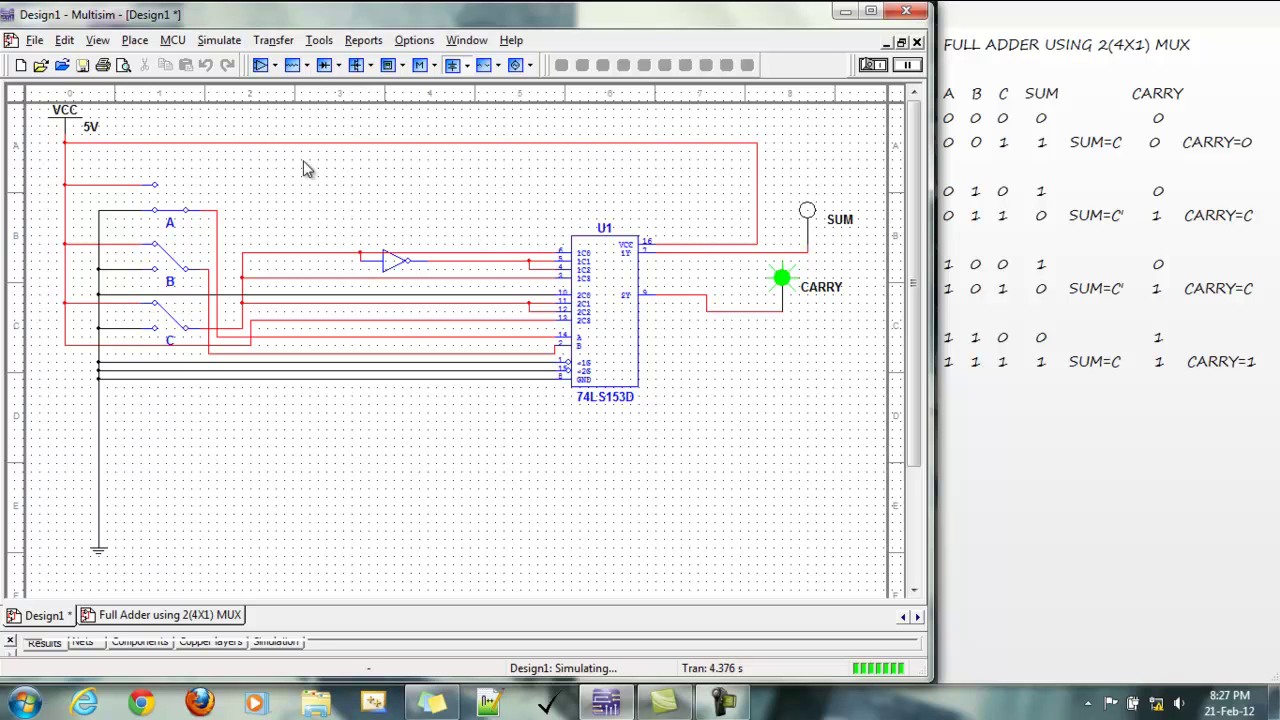
left_click(172, 212)
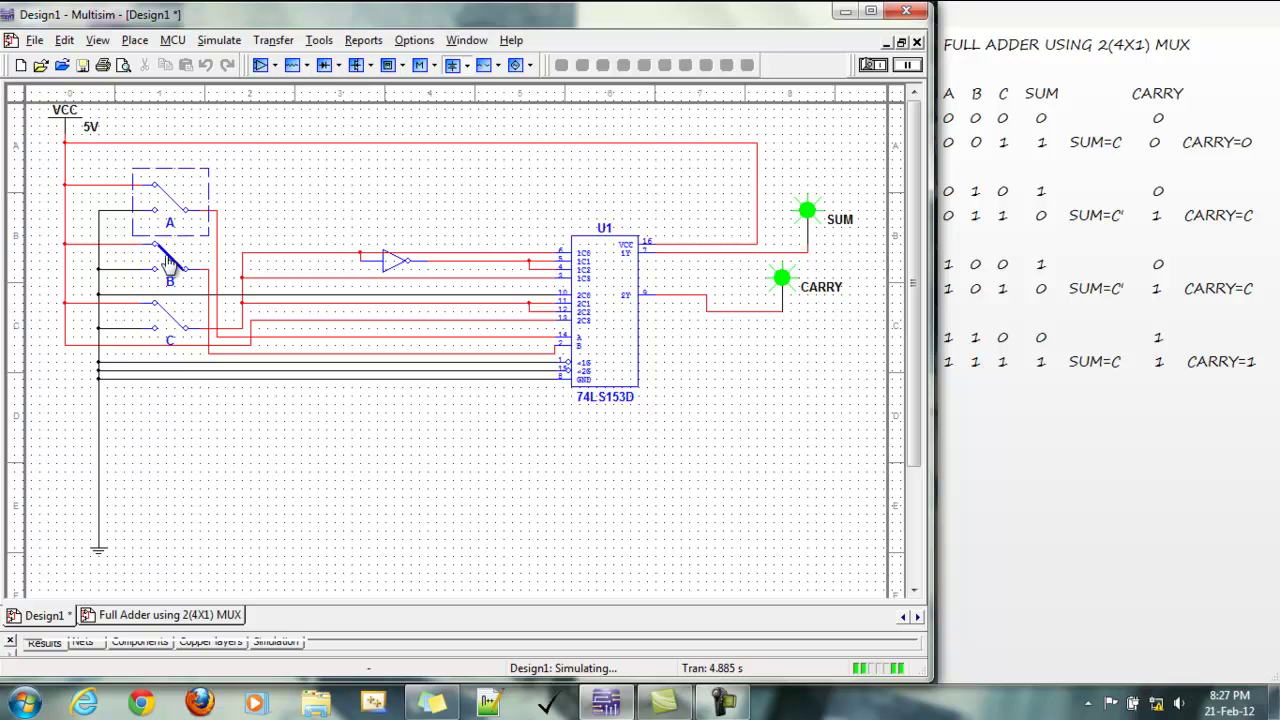
left_click(168, 262)
left_click(170, 330)
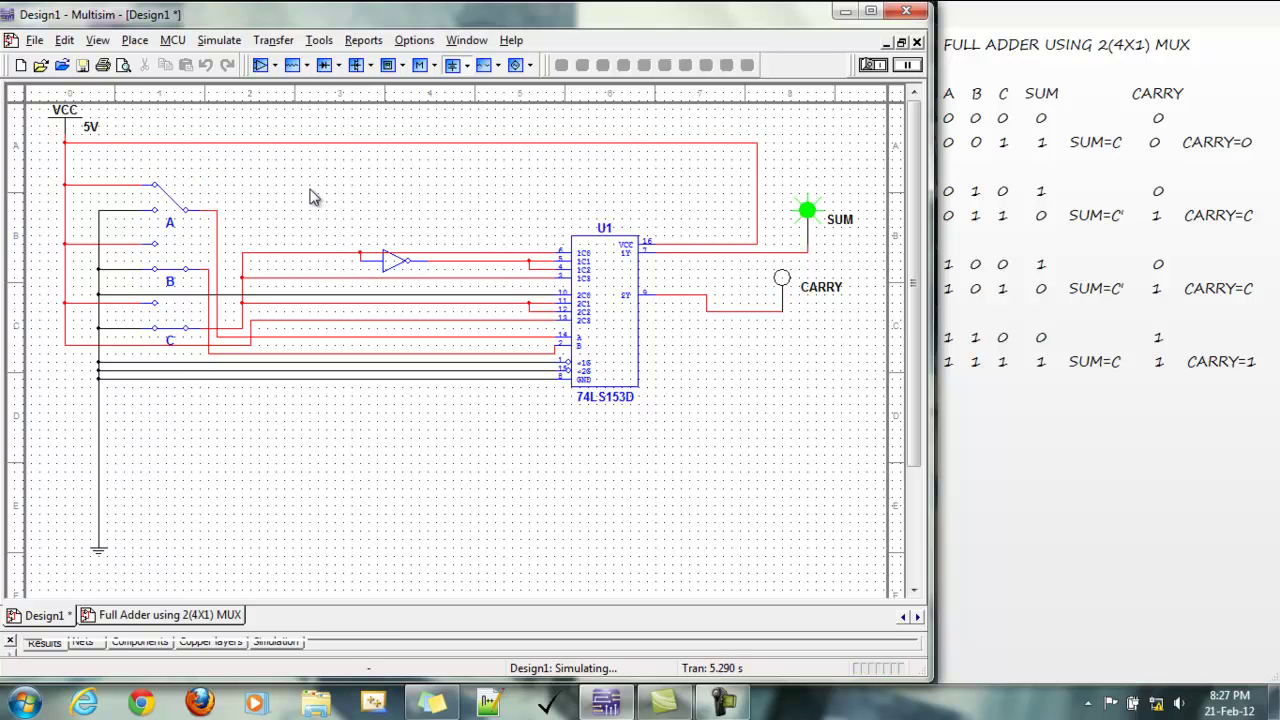
left_click(168, 330)
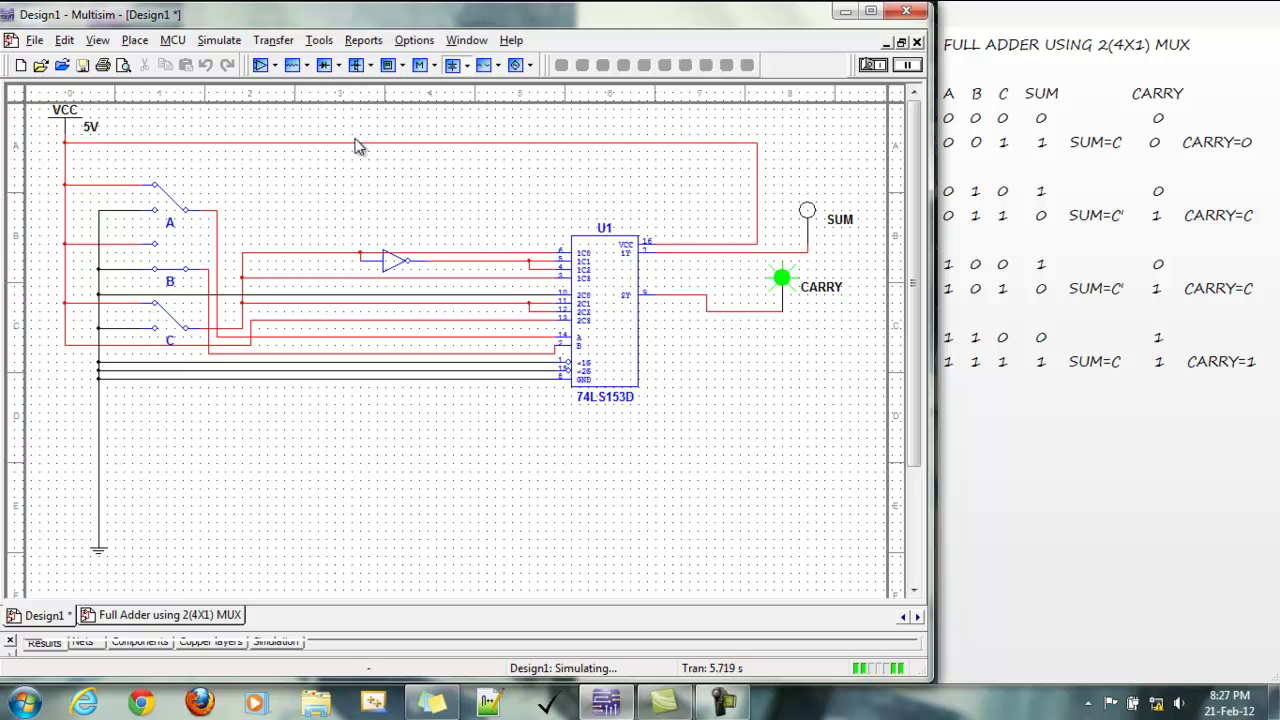
left_click(165, 276)
left_click(168, 320)
left_click(165, 334)
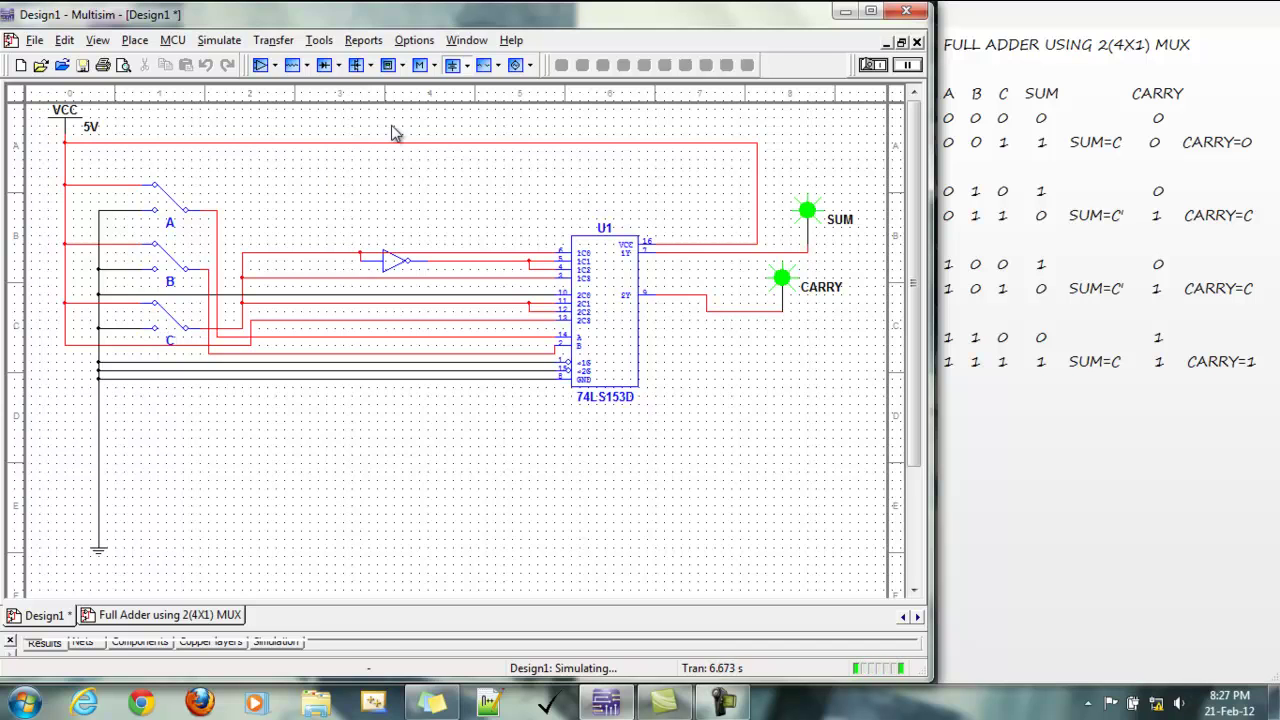